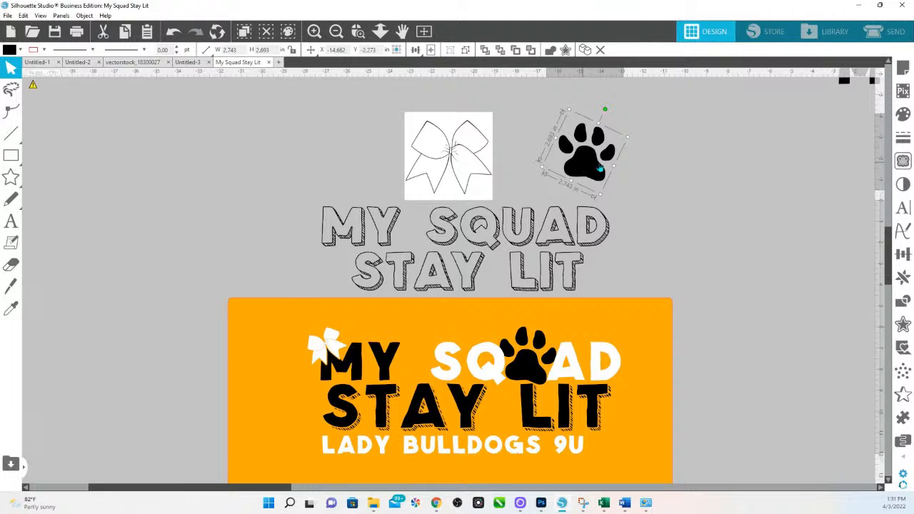
- Ungroup the rotated paw print and regroup all of its pieces into one object
right_click(584, 163)
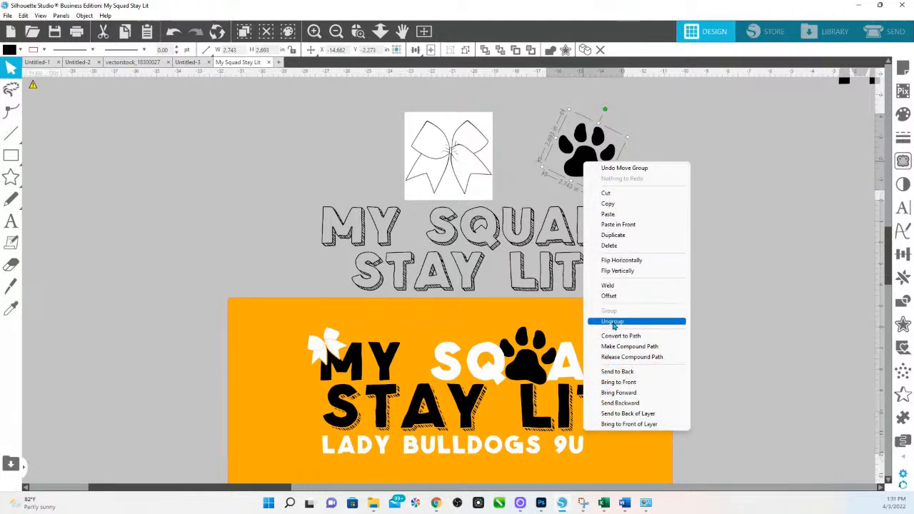
click(613, 323)
double_click(571, 157)
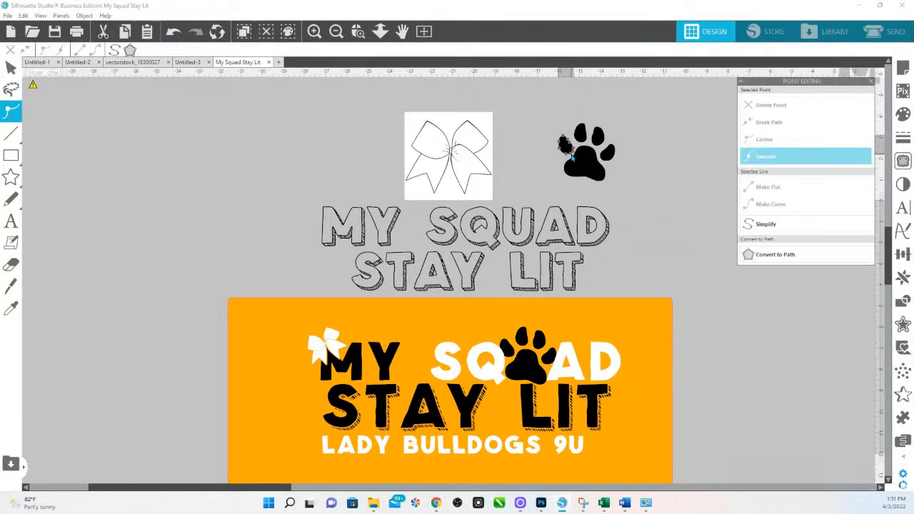
drag(547, 119, 629, 188)
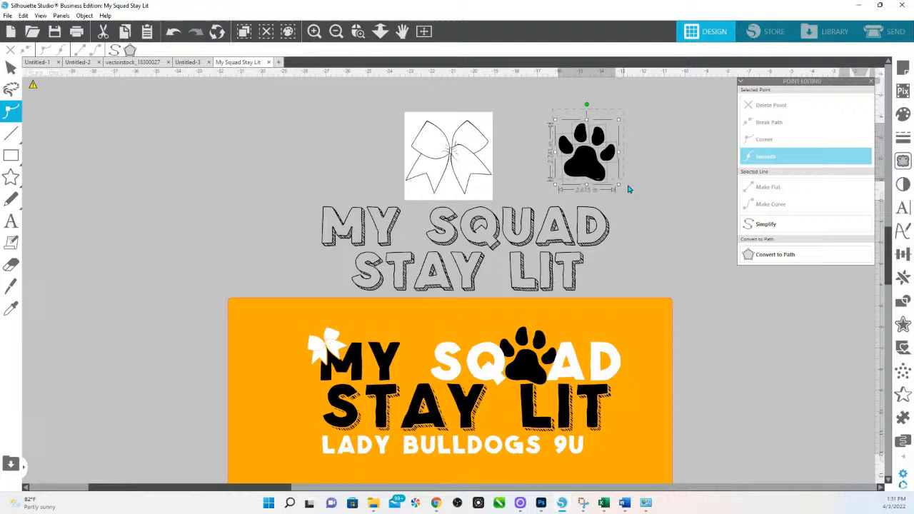
right_click(586, 164)
click(611, 318)
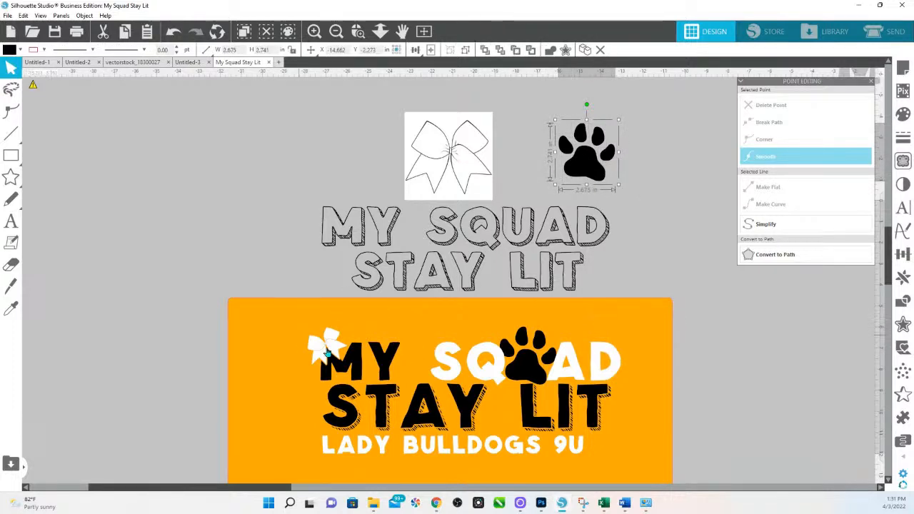
- Trace the whole bow image with the threshold set to 85% and the scale set to 4
click(358, 31)
drag(383, 132, 547, 206)
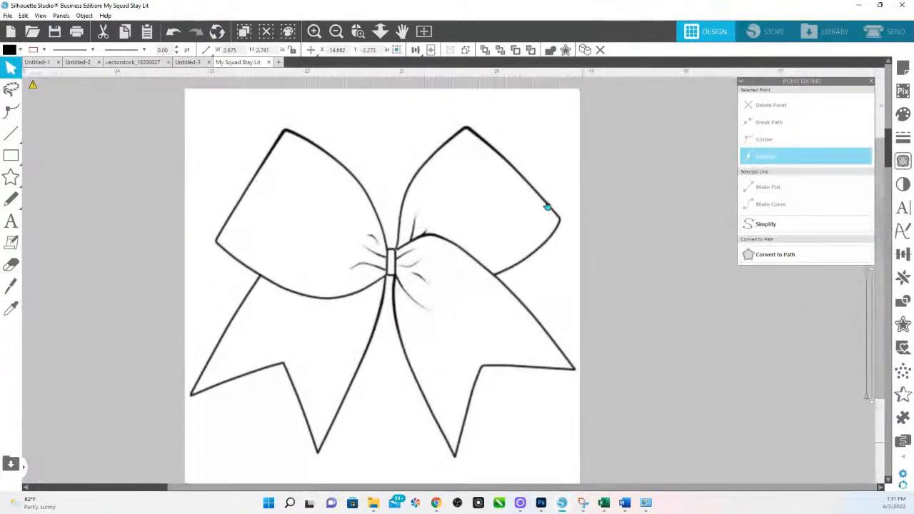
scroll(400, 254, down, 1)
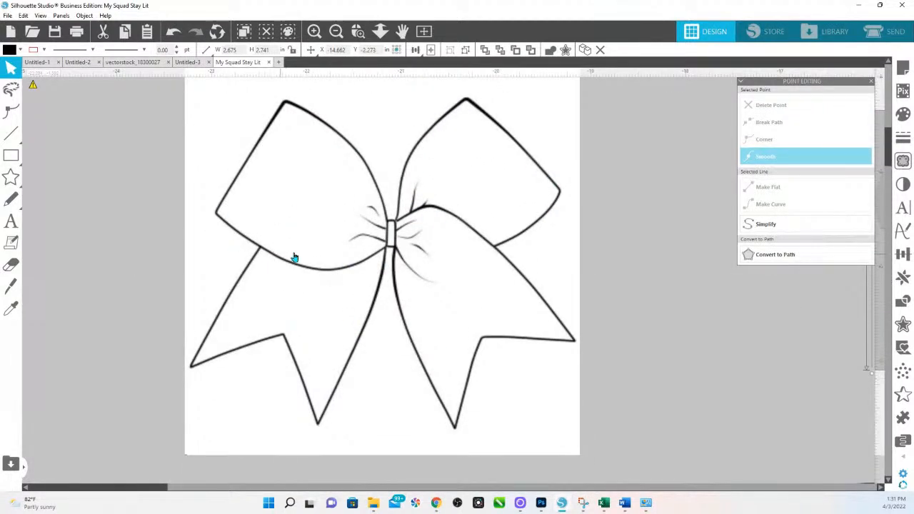
click(903, 160)
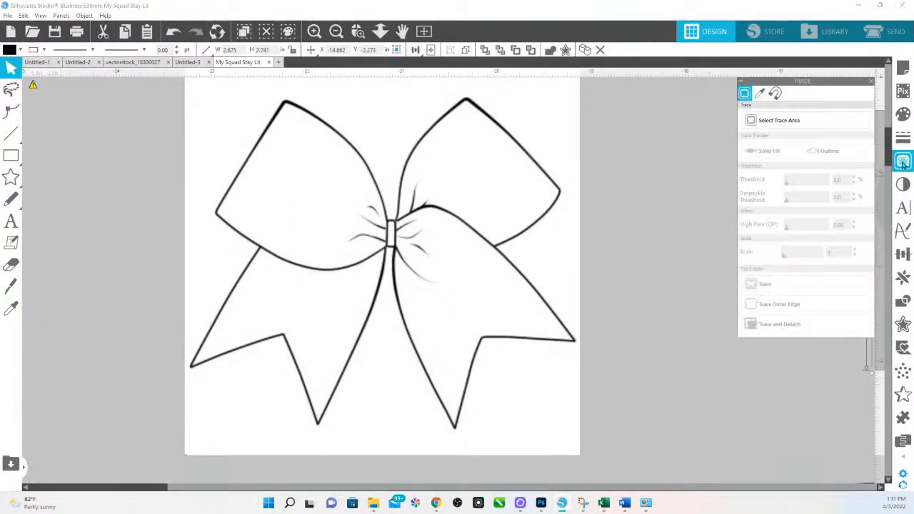
click(791, 122)
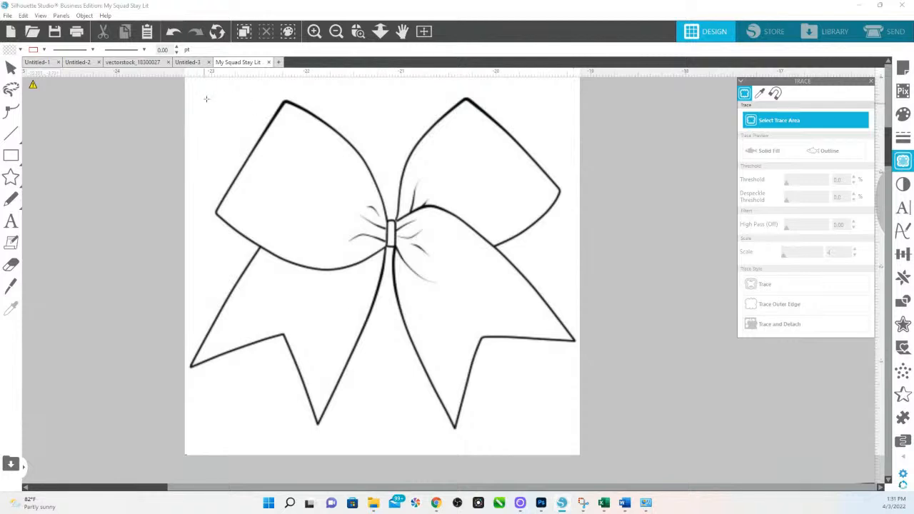
mouse_move(160, 82)
mouse_down()
mouse_move(608, 389)
mouse_move(613, 461)
mouse_up()
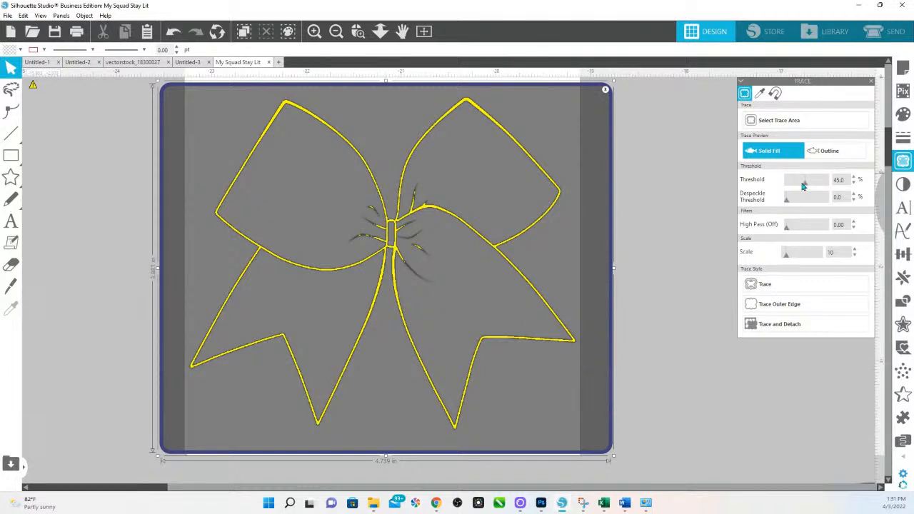
drag(803, 185, 822, 191)
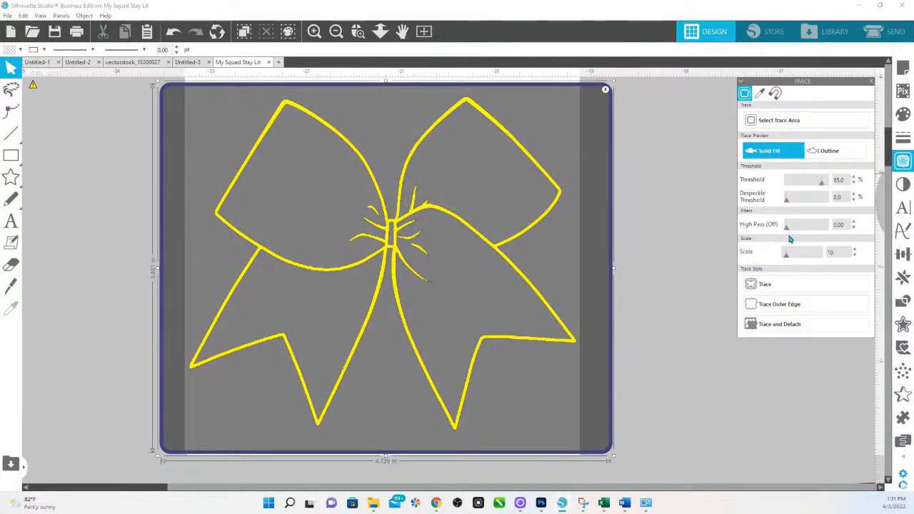
drag(788, 256, 752, 259)
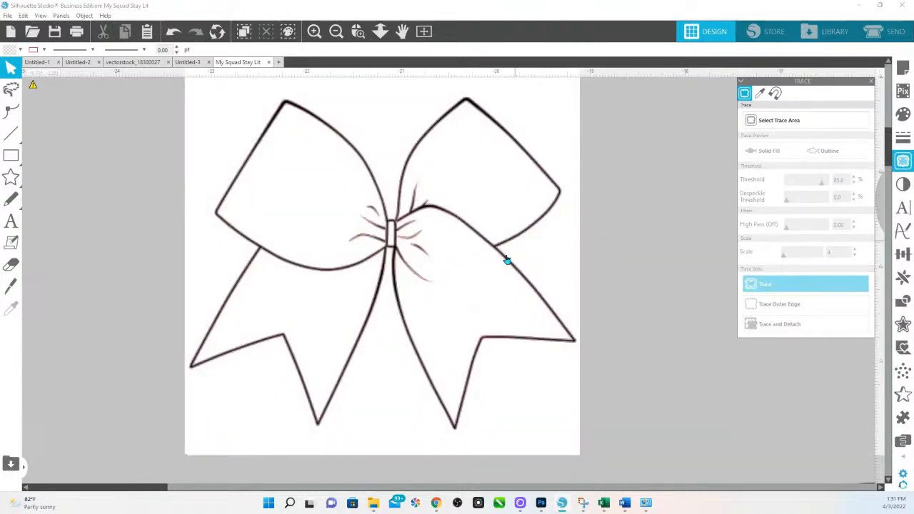
- Separate the traced bow outline from the original bow image, placing the trace and the image side by side
mouse_move(507, 260)
mouse_down()
mouse_move(477, 200)
mouse_move(241, 185)
mouse_move(75, 138)
mouse_up()
drag(346, 207, 639, 200)
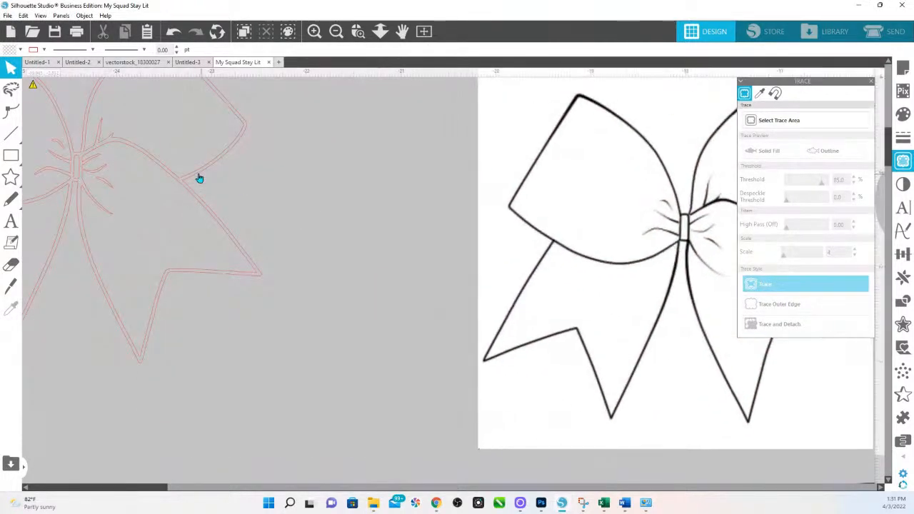
drag(199, 179, 307, 241)
click(309, 147)
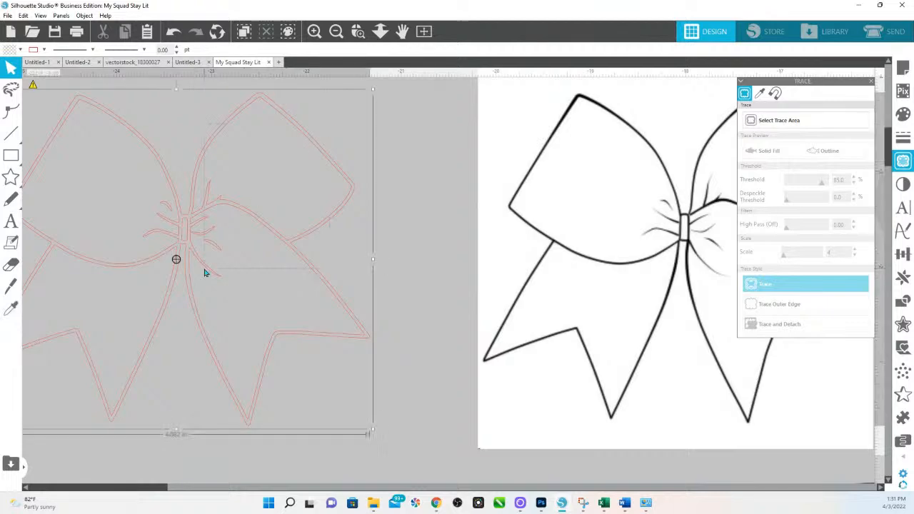
- Fill the traced bow outline with golden yellow
drag(380, 32, 380, 39)
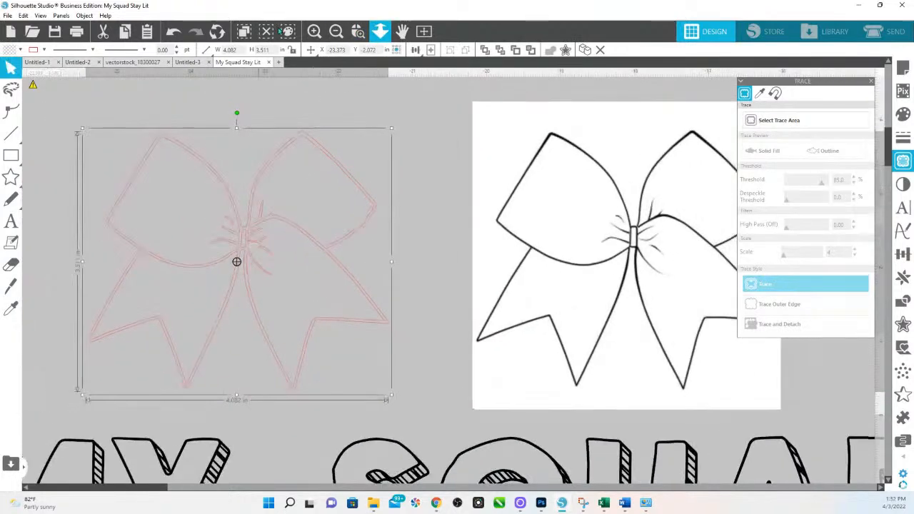
click(355, 33)
drag(104, 136, 427, 364)
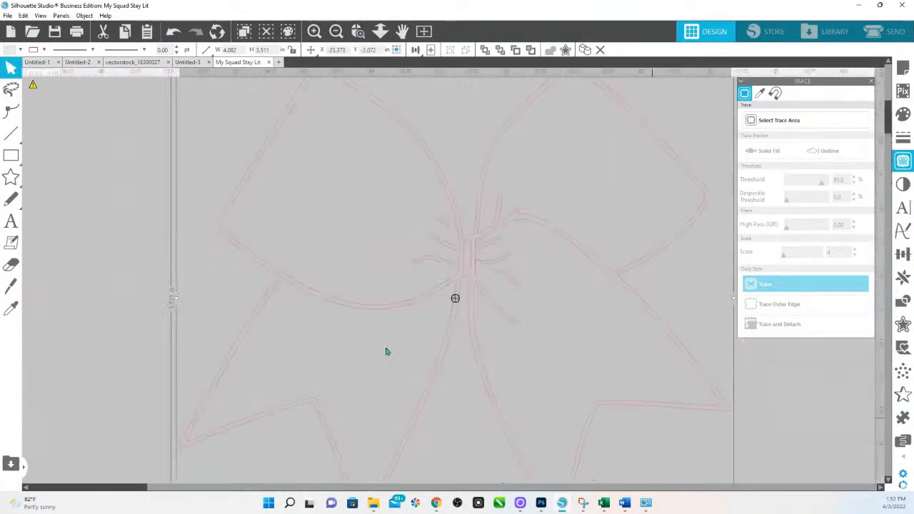
click(904, 115)
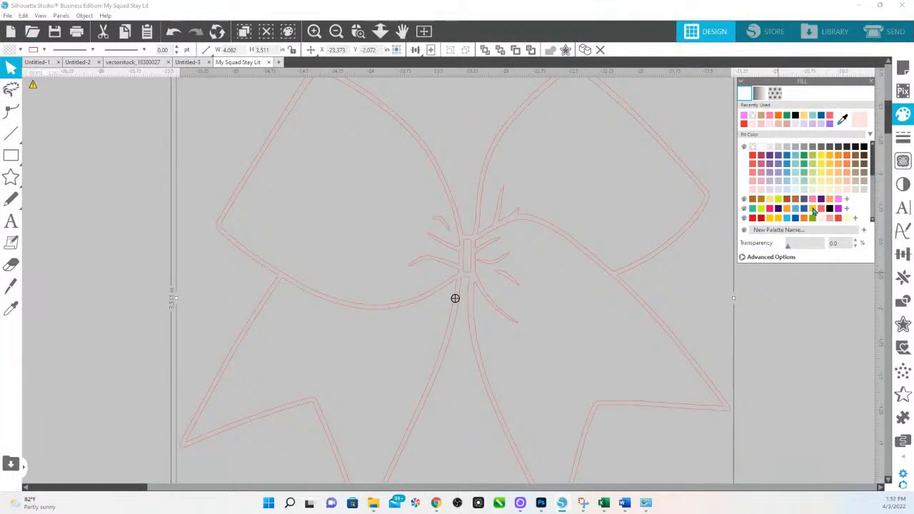
click(812, 208)
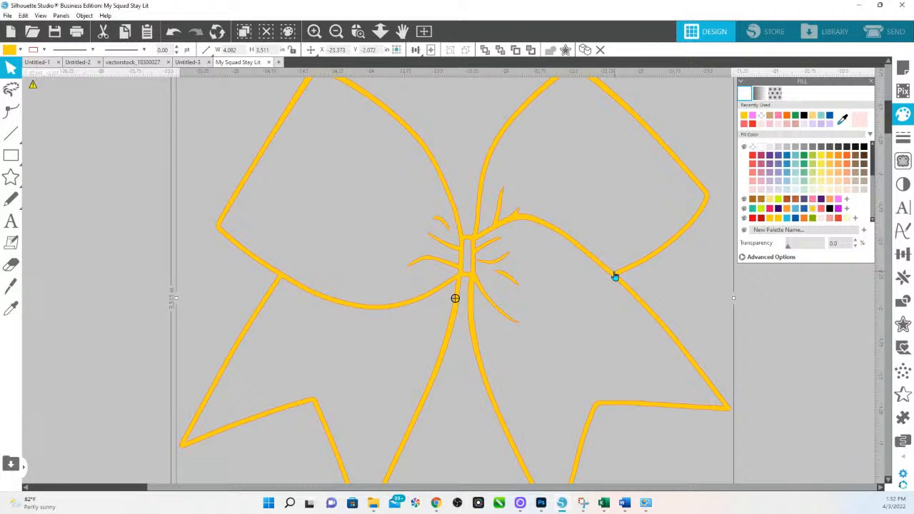
- Release the traced bow's compound path and move the solid outer silhouette away from the inner pieces
right_click(615, 274)
click(662, 199)
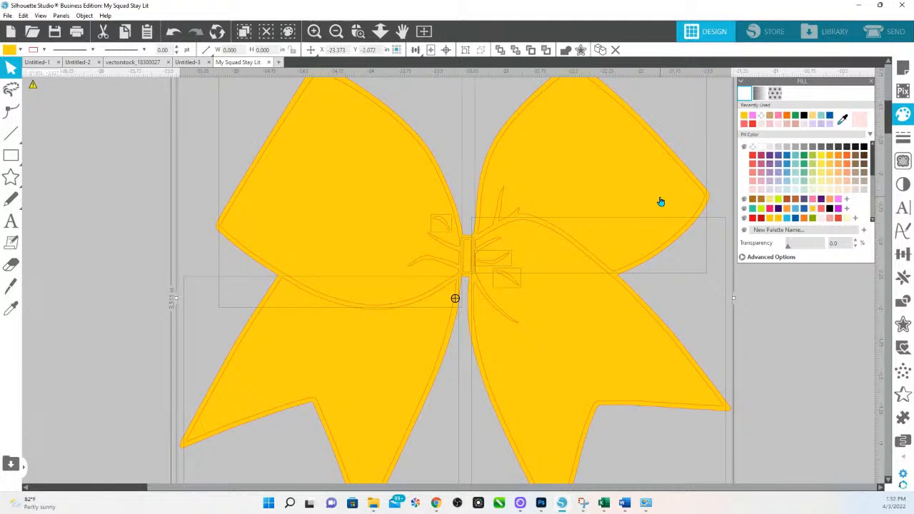
click(709, 293)
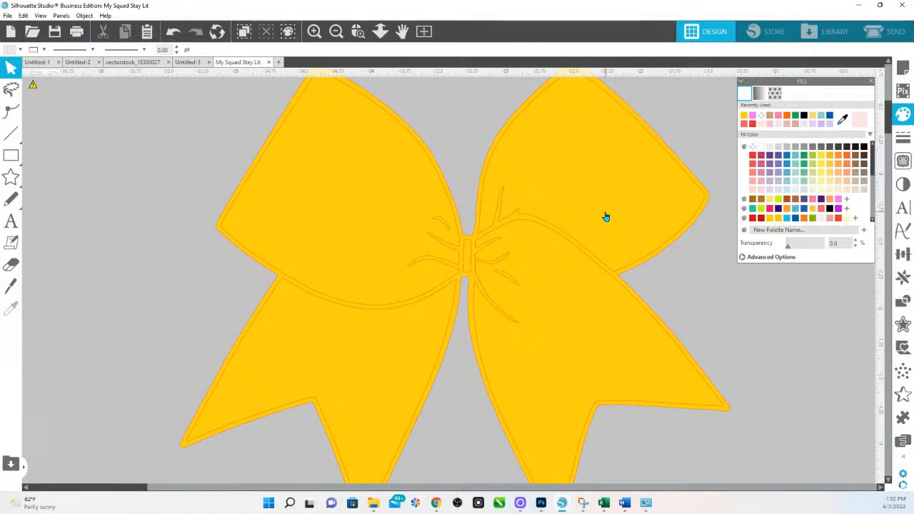
drag(674, 245, 3, 114)
- Combine all the inner bow pieces into one compound path
drag(217, 88, 708, 420)
right_click(630, 327)
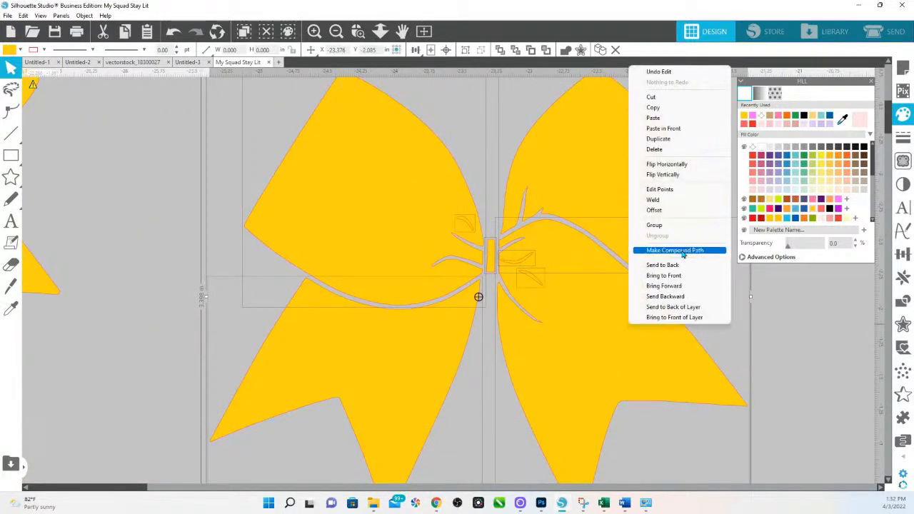
click(683, 251)
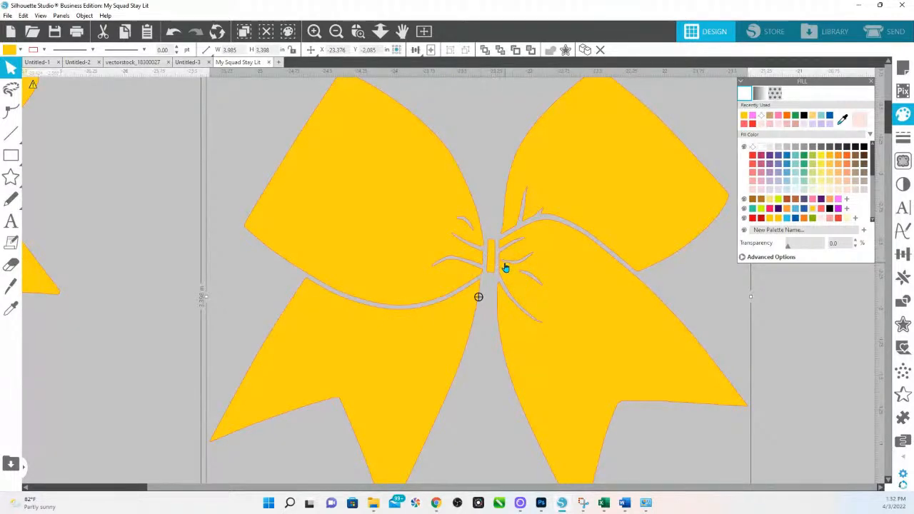
- Fill the solid bow silhouette with light pink
click(380, 31)
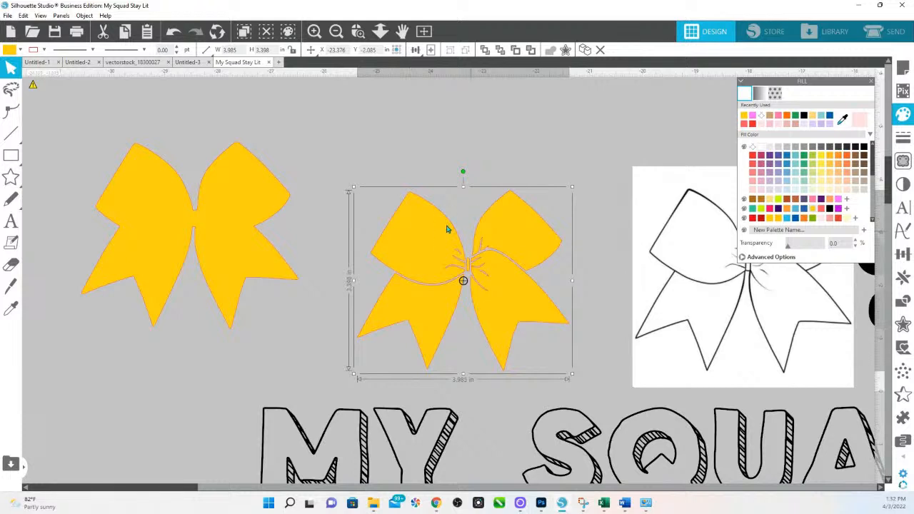
click(225, 212)
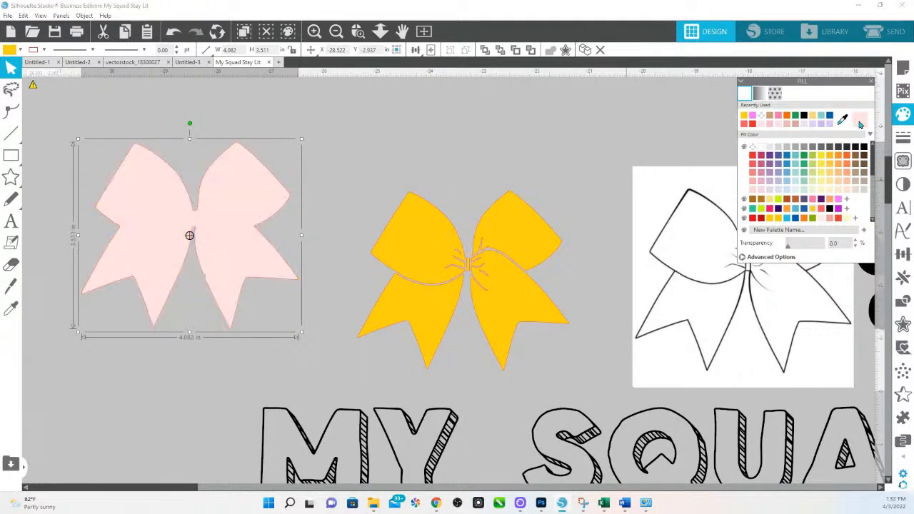
click(860, 120)
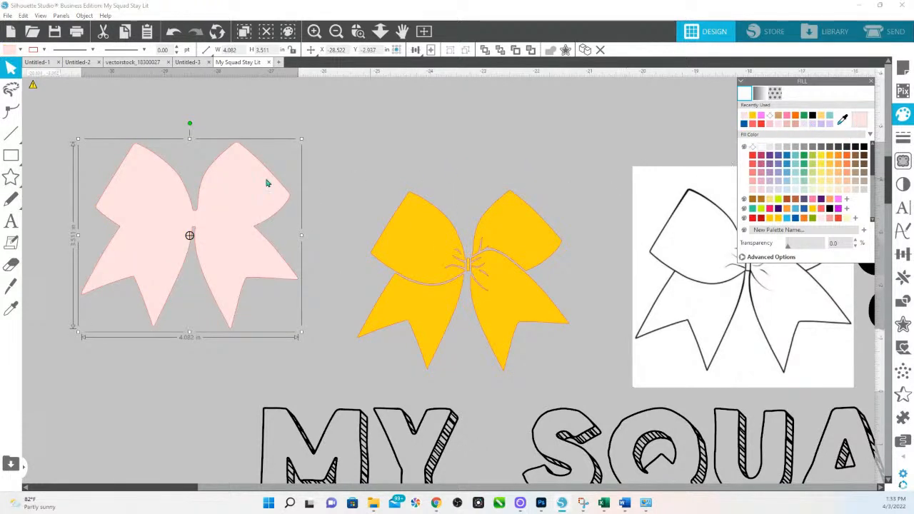
- Center the detailed yellow bow and the pink silhouette on each other
shift+click(498, 300)
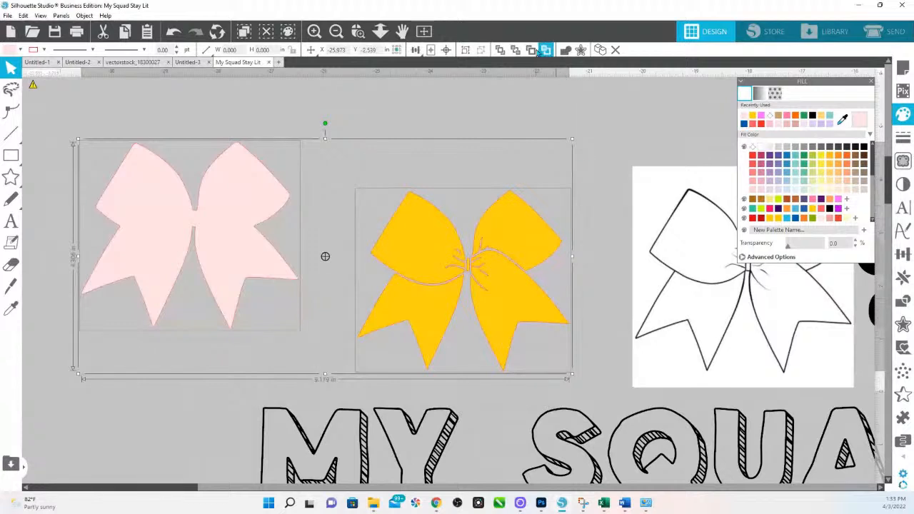
click(445, 50)
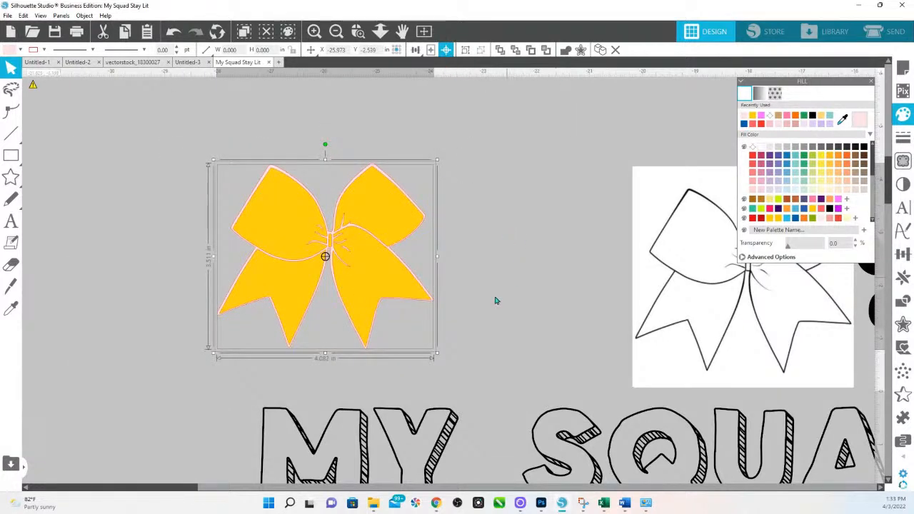
click(447, 332)
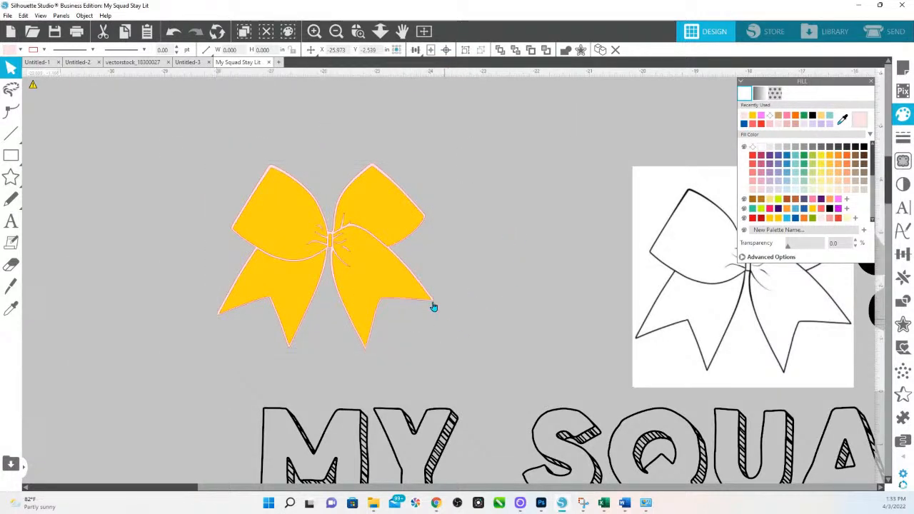
- Delete the pink silhouette behind the yellow bow and shift the yellow bow slightly toward the original image
drag(435, 305, 181, 205)
key(Delete)
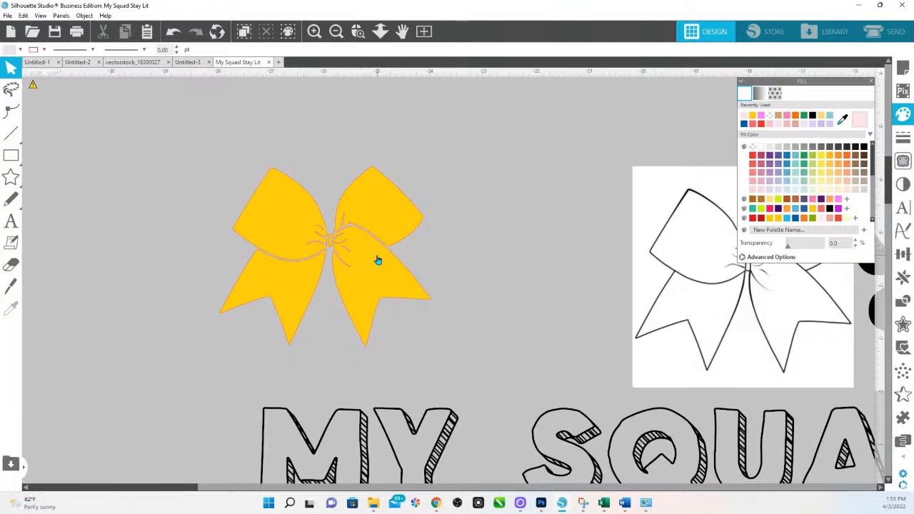
drag(363, 267, 405, 265)
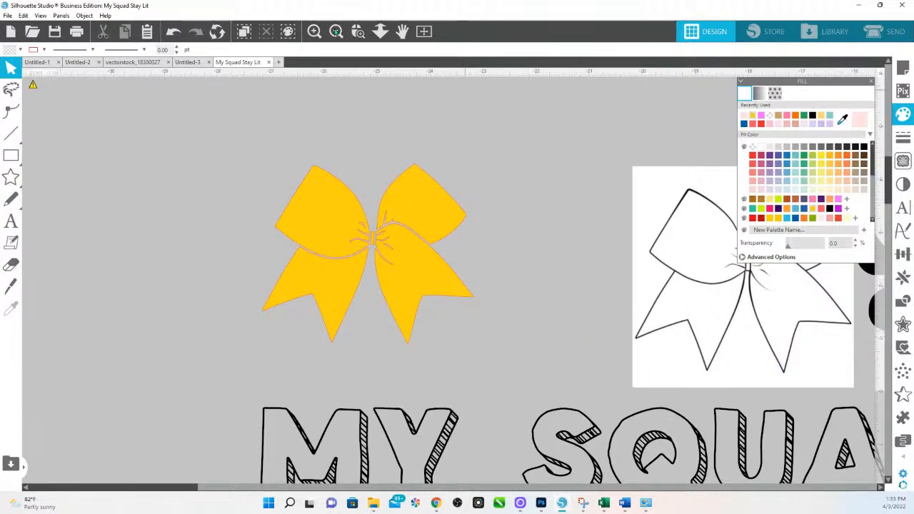
- Examine the outlined MY SQUAD STAY LIT lettering and its hatched shadows, comparing it with the finished design below
click(380, 30)
drag(422, 303, 412, 200)
scroll(529, 393, down, 1)
scroll(522, 366, down, 1)
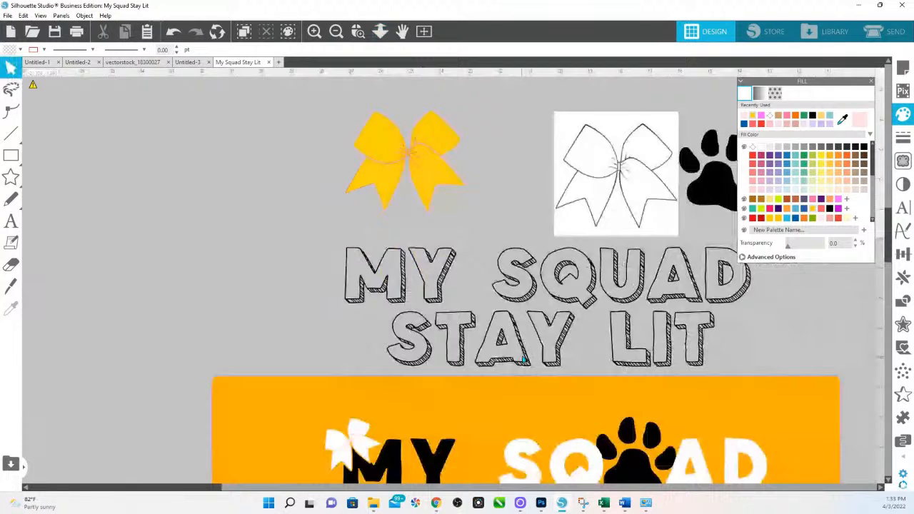
scroll(523, 360, down, 2)
scroll(508, 300, up, 1)
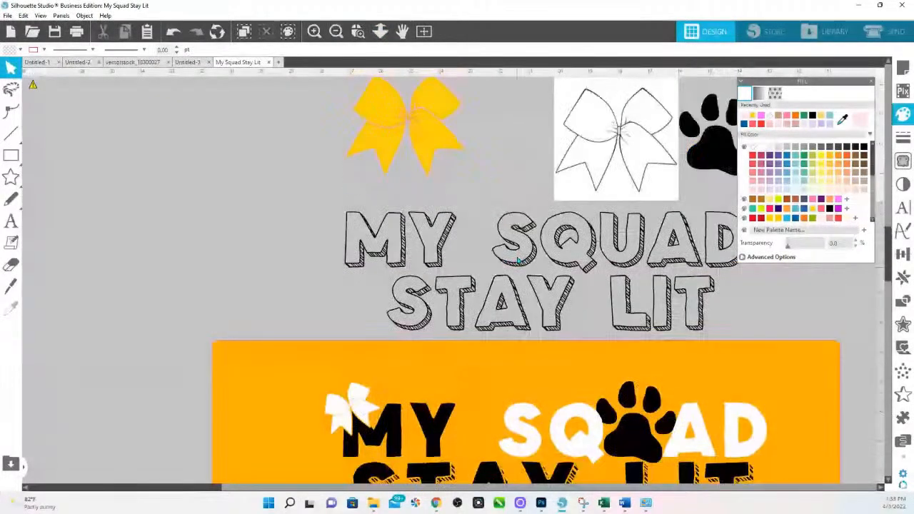
scroll(519, 262, up, 1)
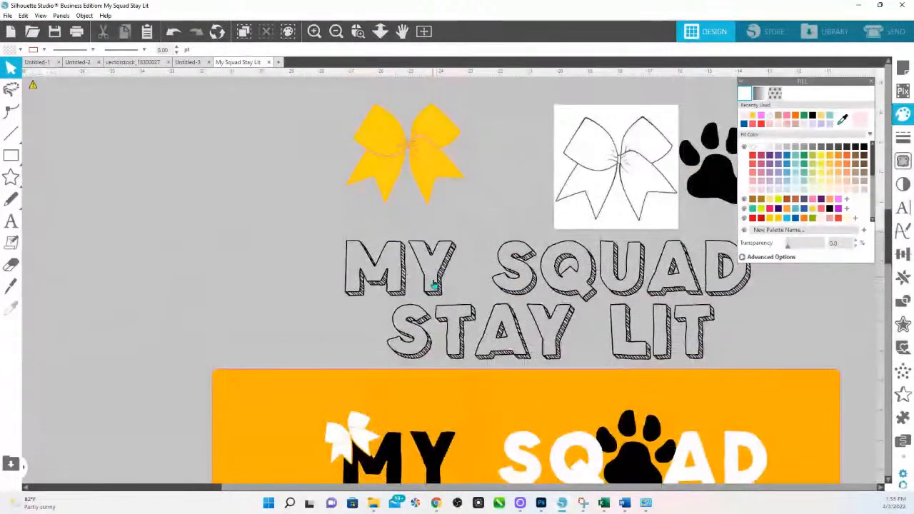
scroll(467, 386, down, 2)
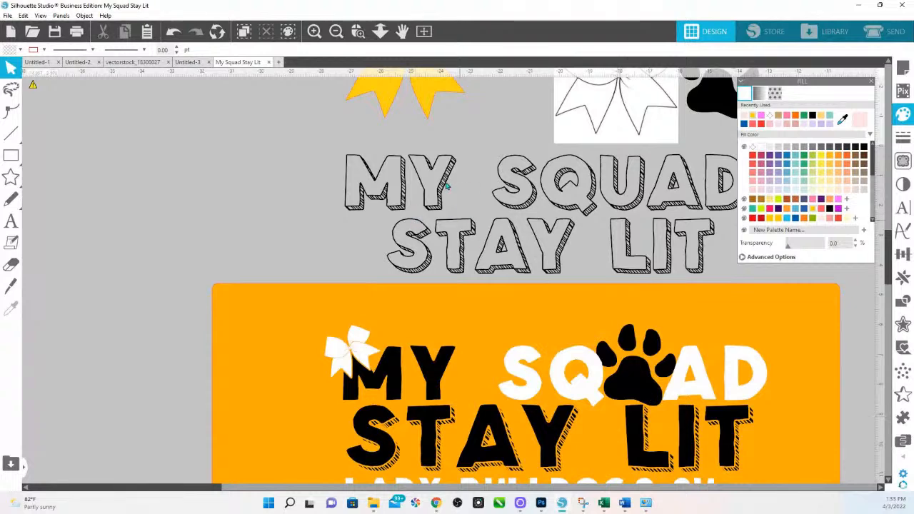
click(358, 32)
drag(346, 175, 561, 252)
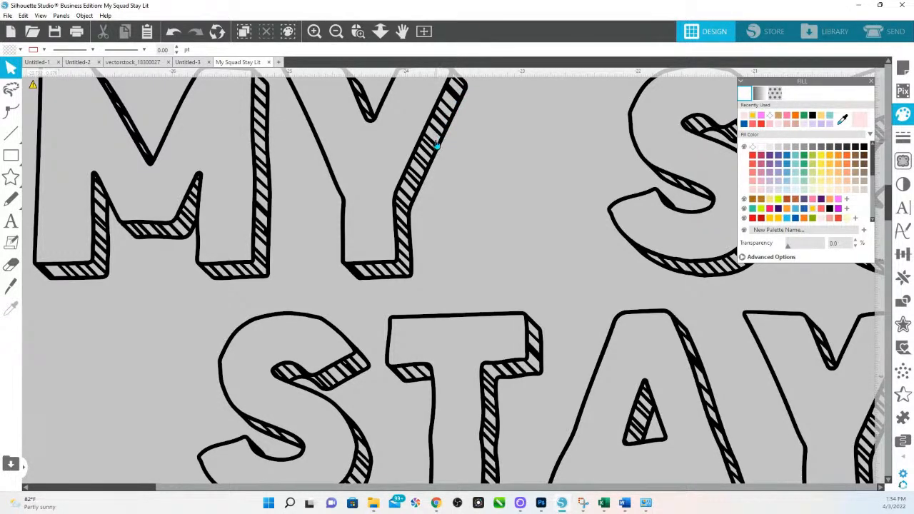
click(380, 31)
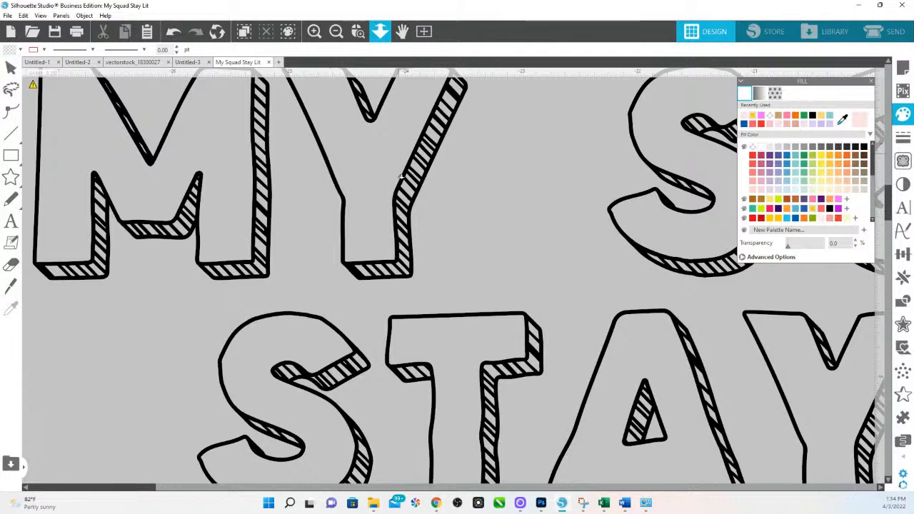
- Move the finished orange design further down so it sits clear of the MY SQUAD STAY LIT lettering
click(388, 405)
drag(390, 447, 445, 395)
right_click(393, 421)
click(428, 370)
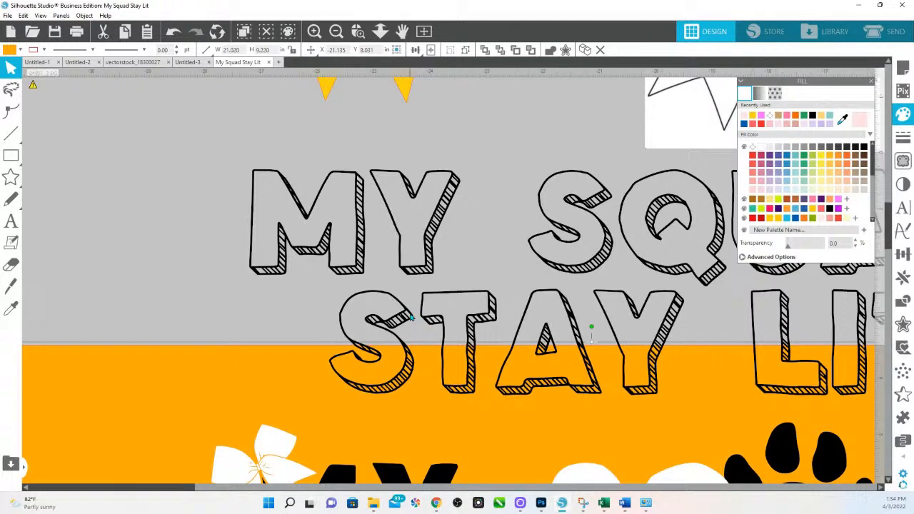
drag(432, 355, 425, 481)
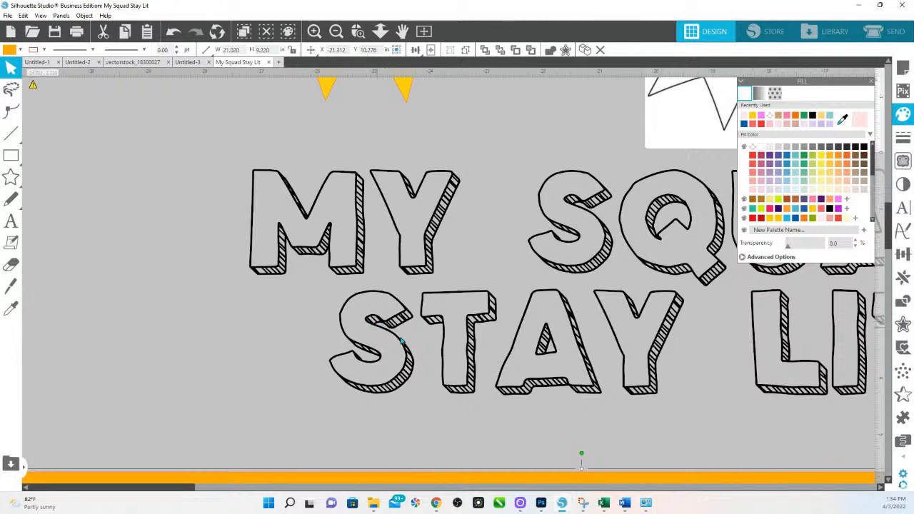
- Ungroup the MY SQUAD STAY LIT lettering into separate text lines
scroll(421, 382, up, 2)
click(380, 31)
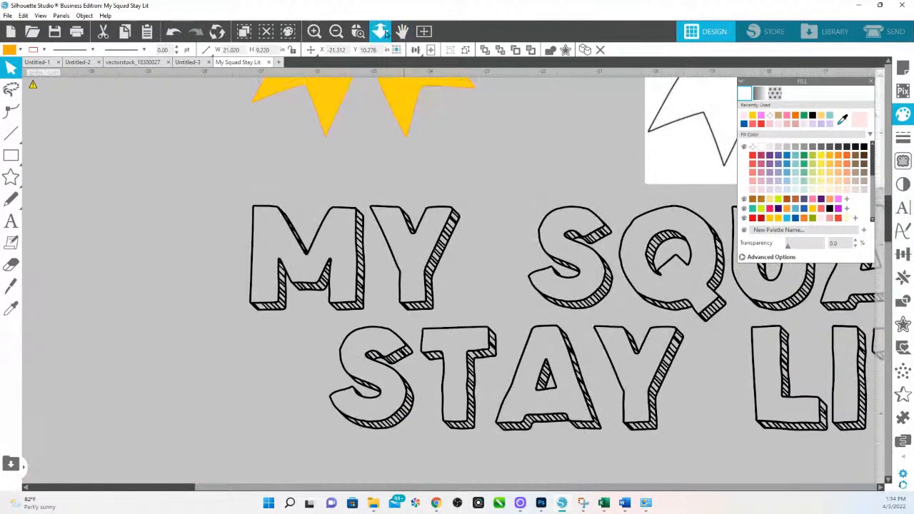
drag(416, 321, 407, 271)
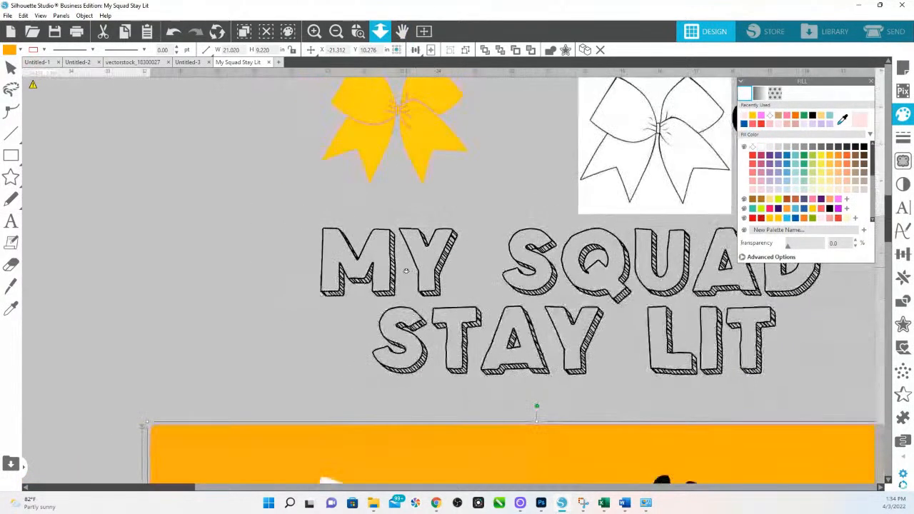
click(449, 282)
right_click(578, 273)
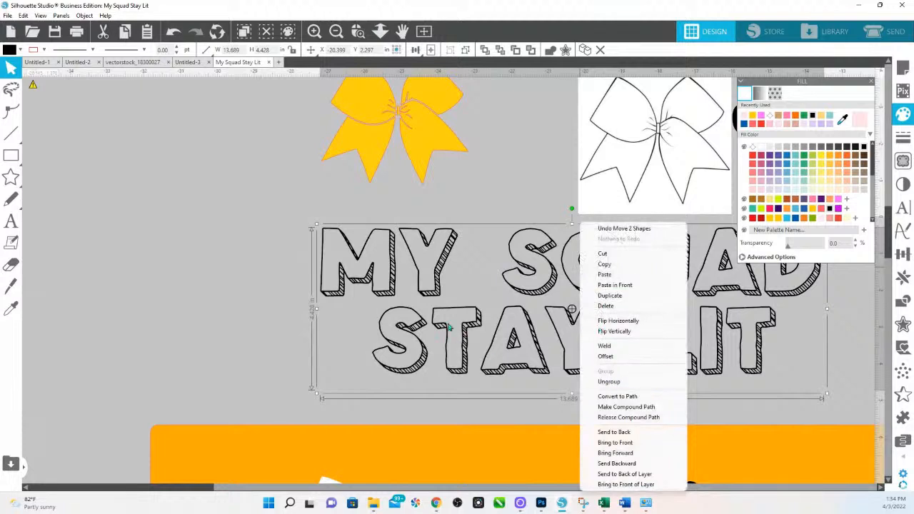
click(438, 293)
right_click(406, 246)
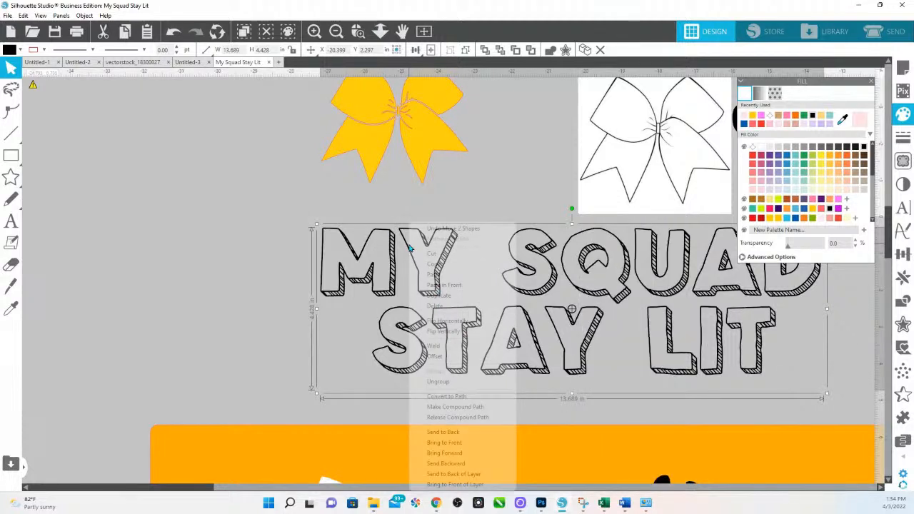
click(455, 385)
click(242, 247)
- Open the MY SQUAD text for editing and examine the Spellbound variants in the font list
double_click(441, 250)
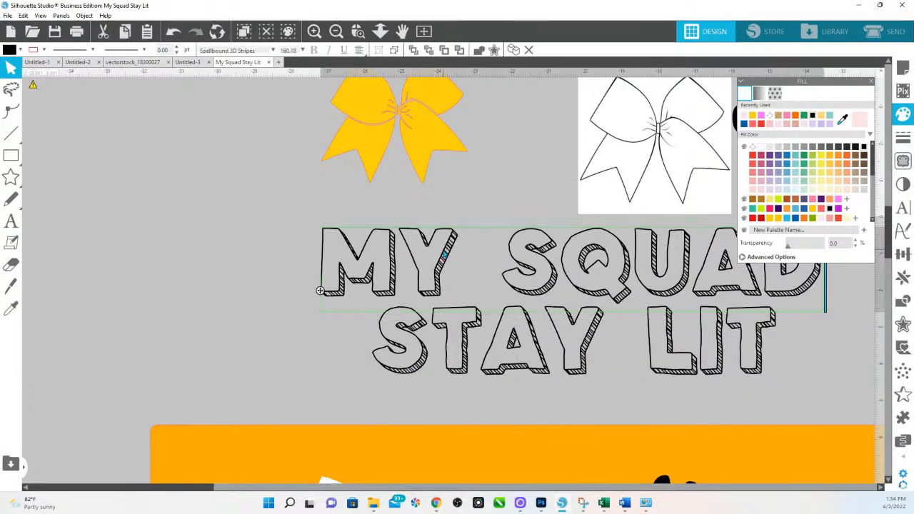
click(904, 207)
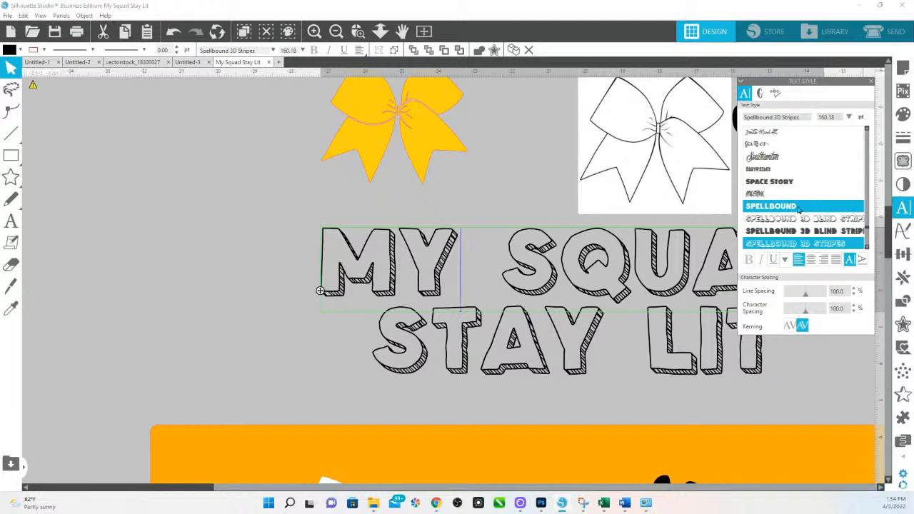
scroll(833, 200, down, 1)
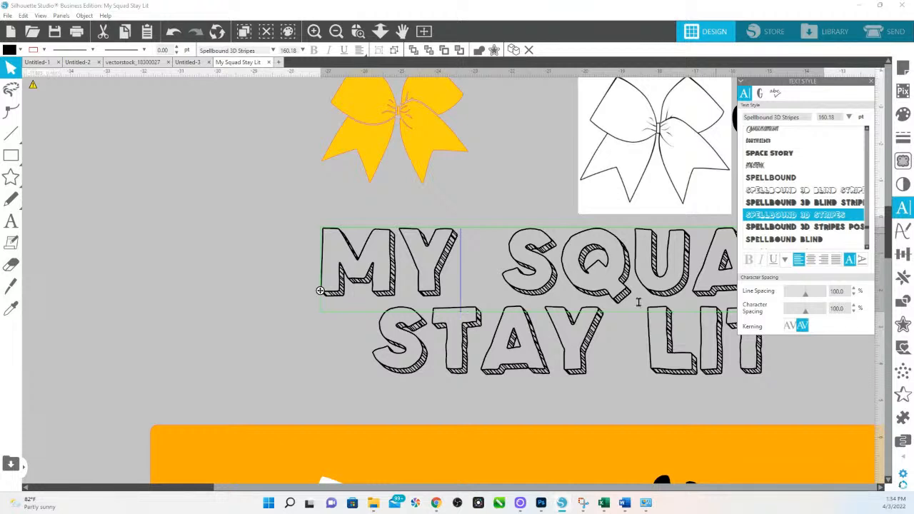
scroll(836, 214, down, 3)
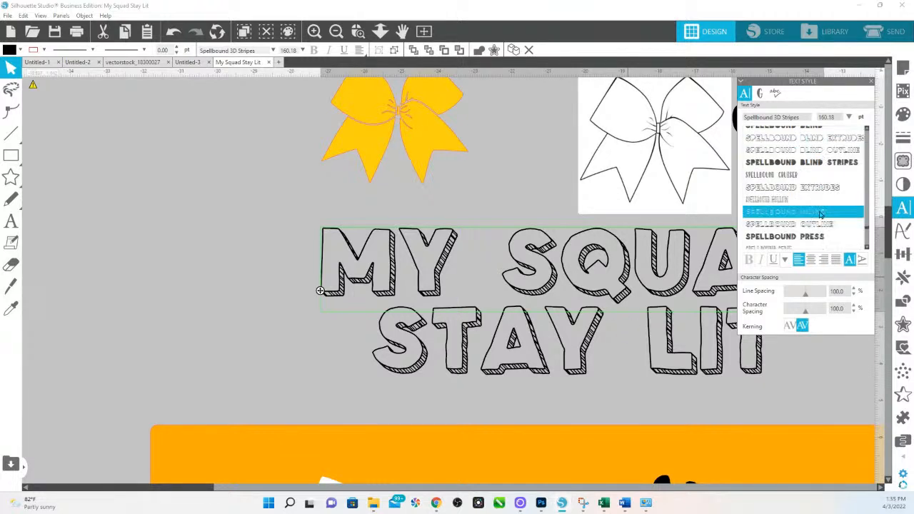
scroll(800, 223, down, 2)
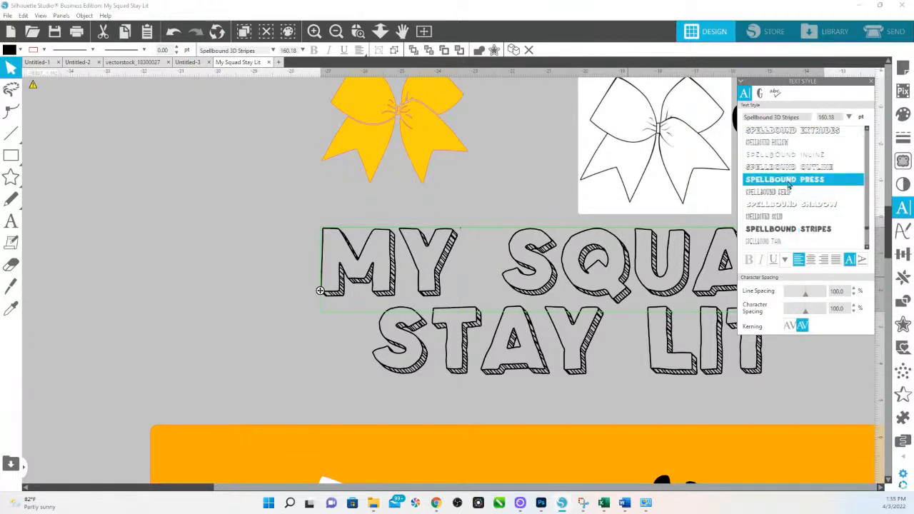
scroll(784, 200, down, 3)
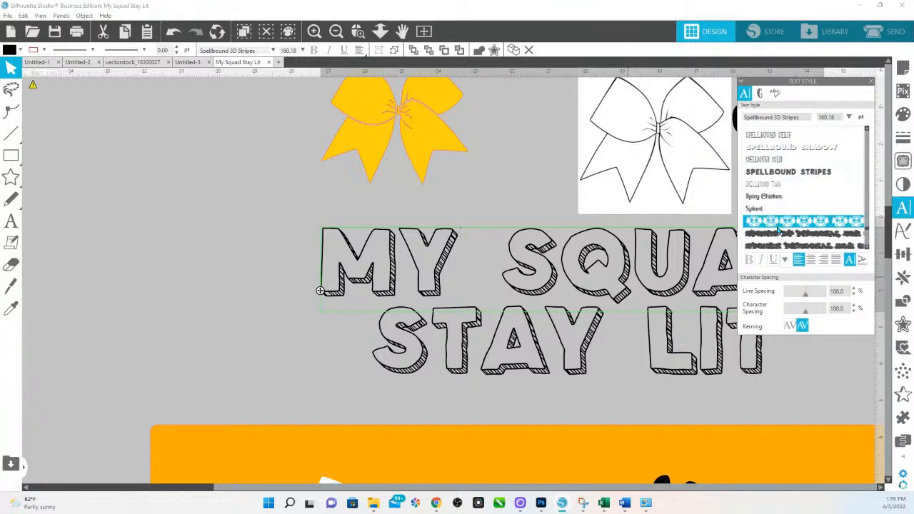
scroll(770, 224, up, 2)
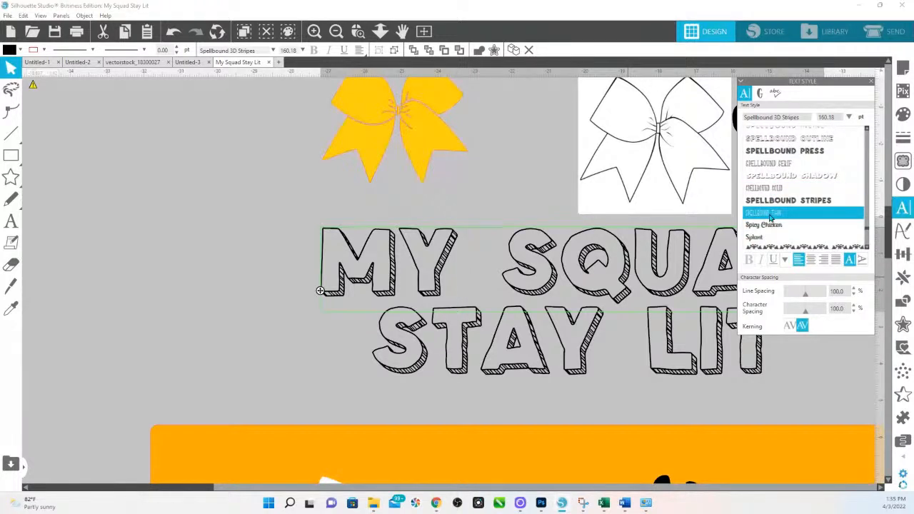
scroll(770, 222, up, 4)
scroll(768, 211, up, 3)
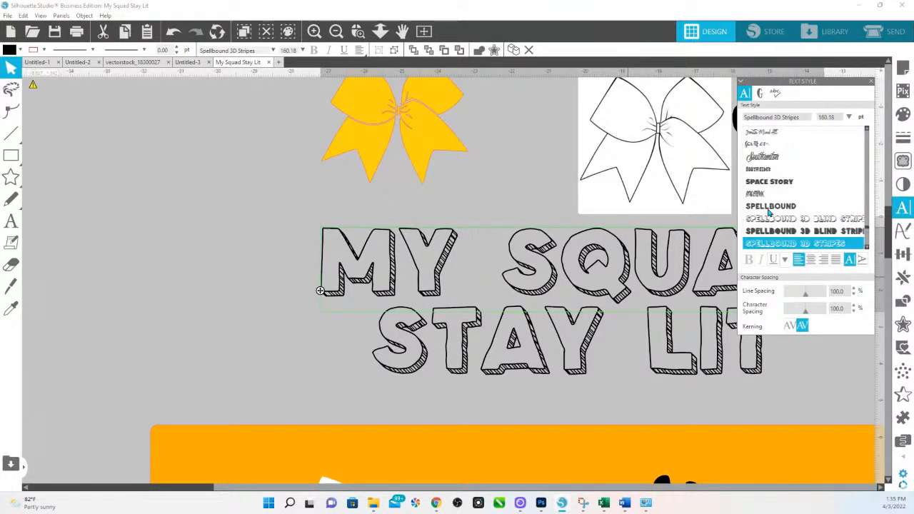
click(493, 190)
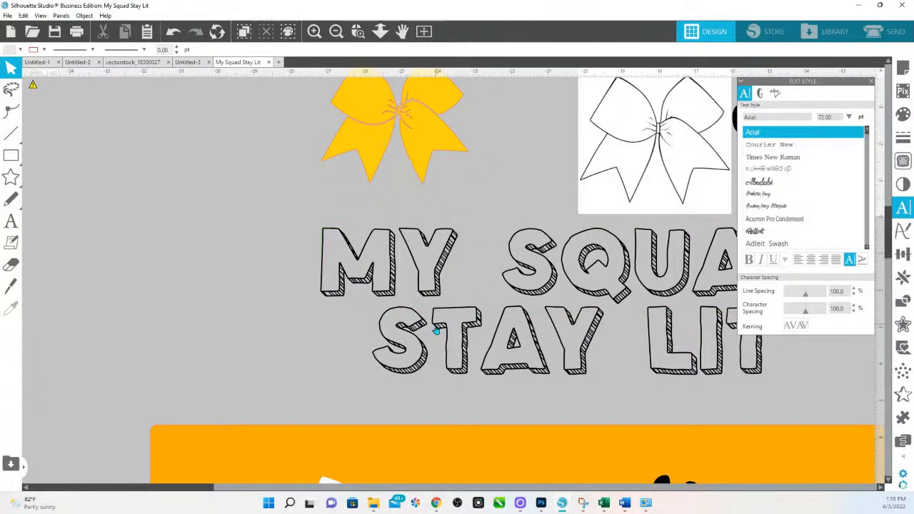
- Set the MY SQUAD text's line color to red and inspect the cut edges of the word MY up close
scroll(447, 314, down, 1)
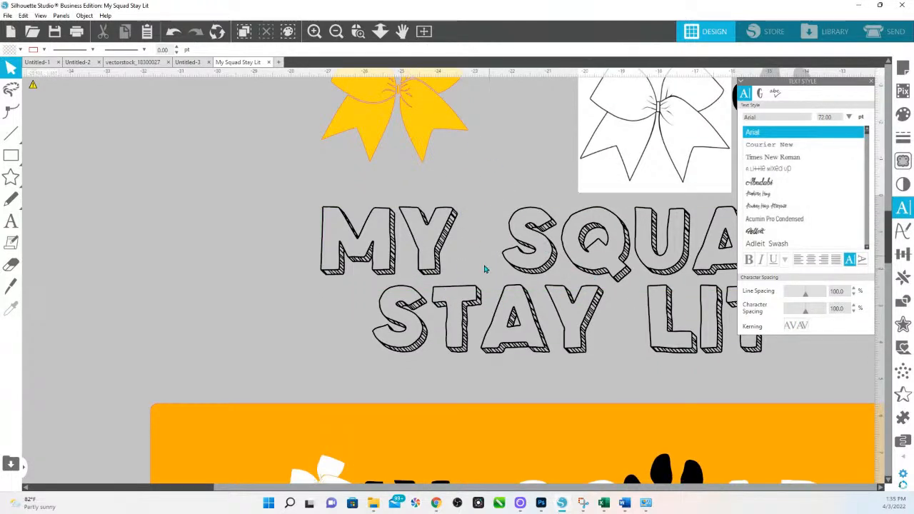
click(444, 248)
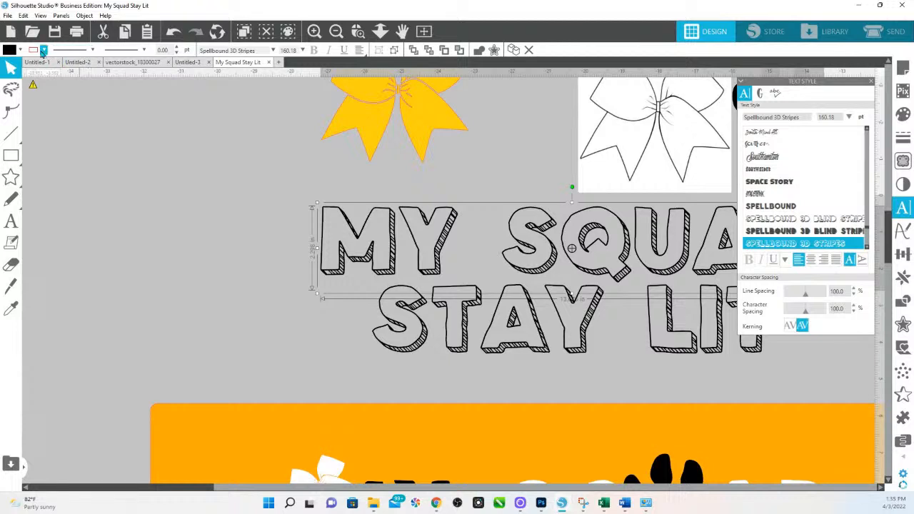
click(43, 50)
click(41, 97)
click(358, 31)
drag(311, 182, 516, 273)
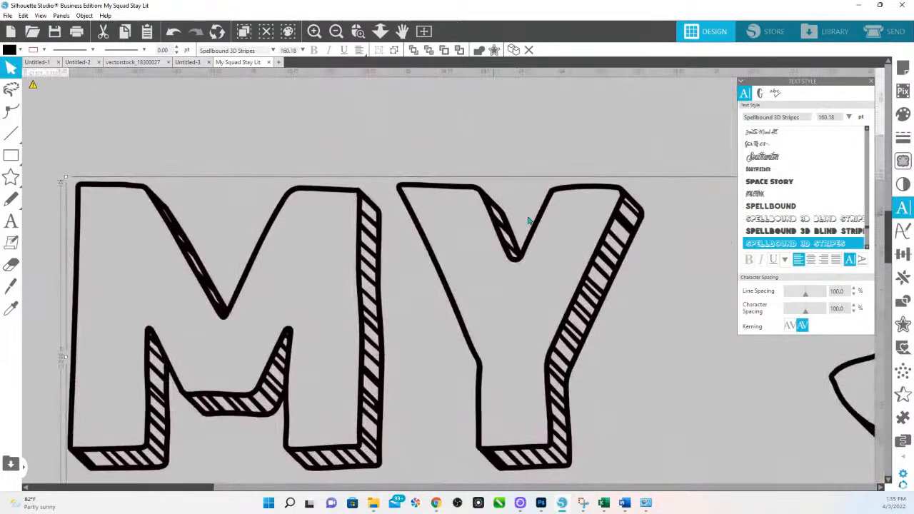
- Clear the MY SQUAD text's black fill to expose its cut lines, and fill the text with yellow
click(903, 114)
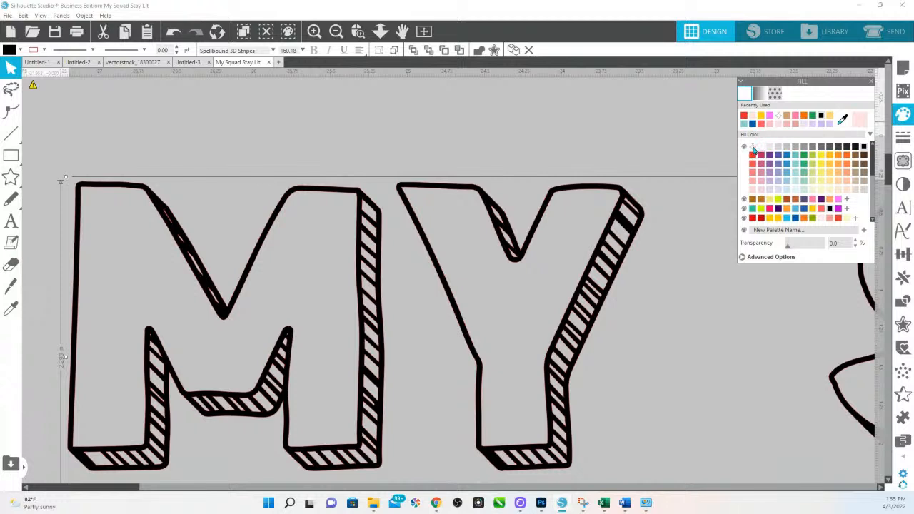
click(753, 149)
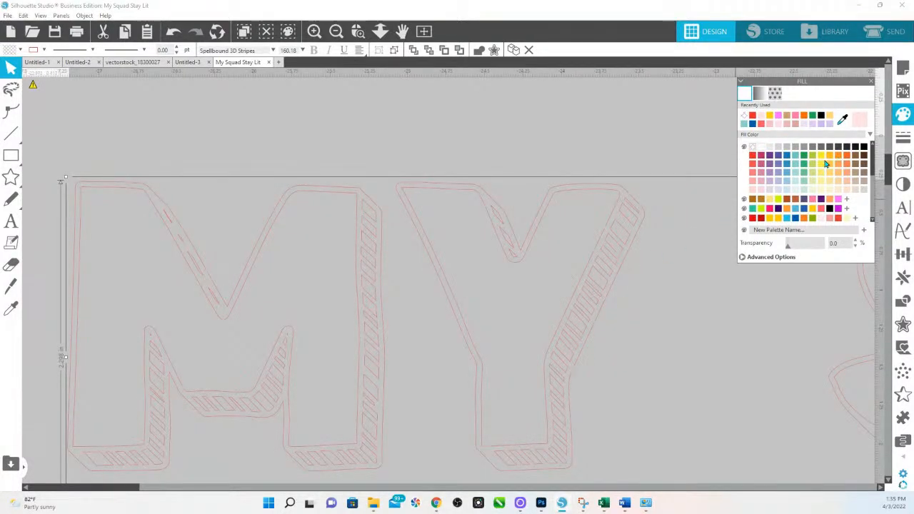
click(830, 157)
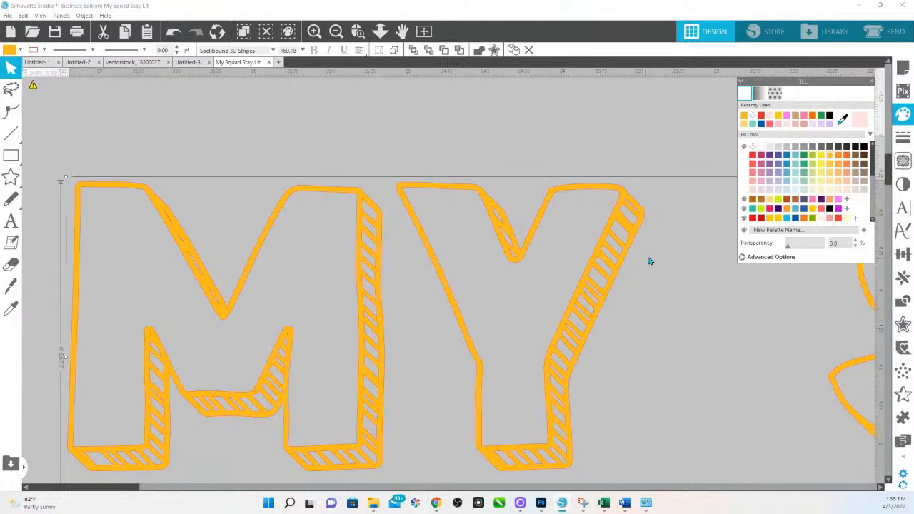
click(822, 164)
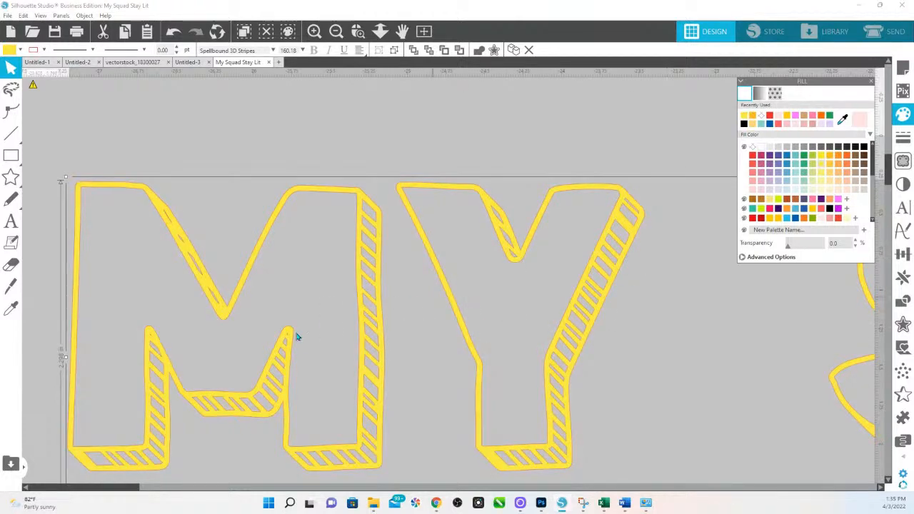
- Release the compound path of the yellow MY SQUAD text and ungroup the resulting shapes
click(381, 33)
drag(404, 253, 394, 208)
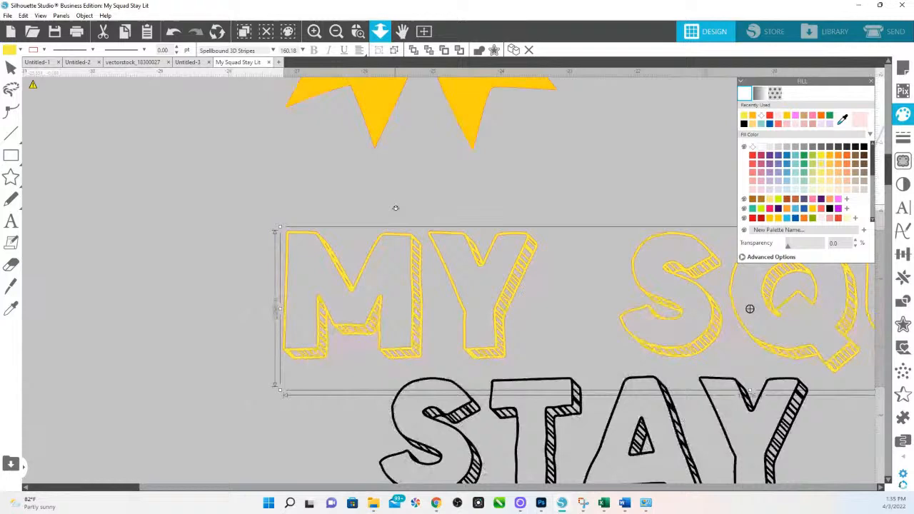
right_click(516, 283)
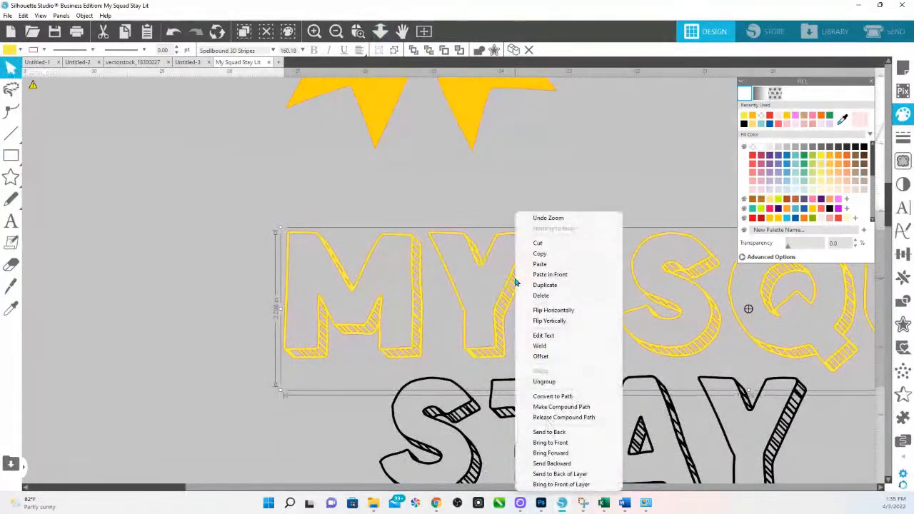
click(563, 418)
right_click(511, 289)
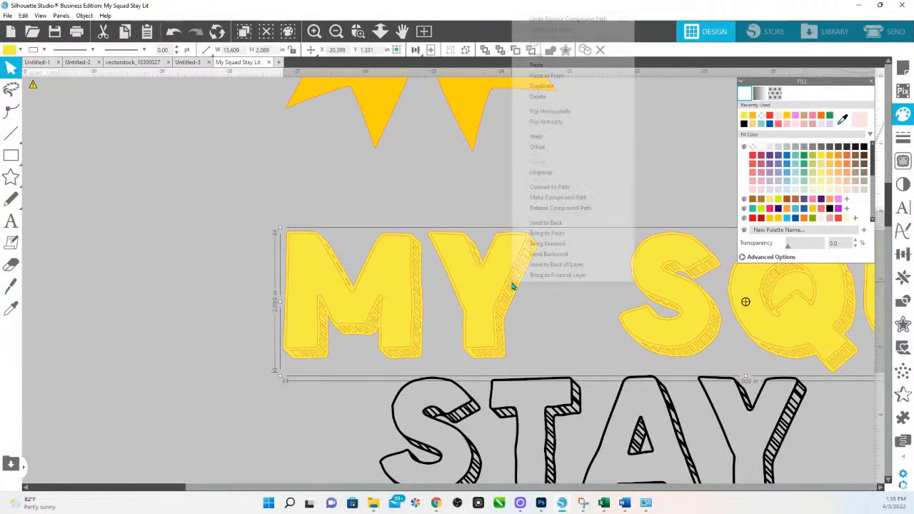
click(540, 173)
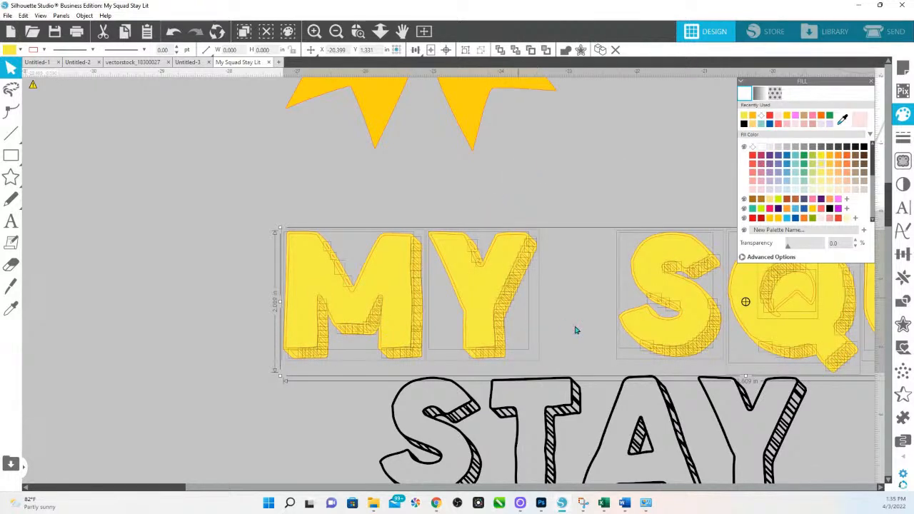
- Delete the outer outlines and shadow stripe pieces of MY SQUAD, keeping the solid inner letter faces
drag(561, 314, 421, 283)
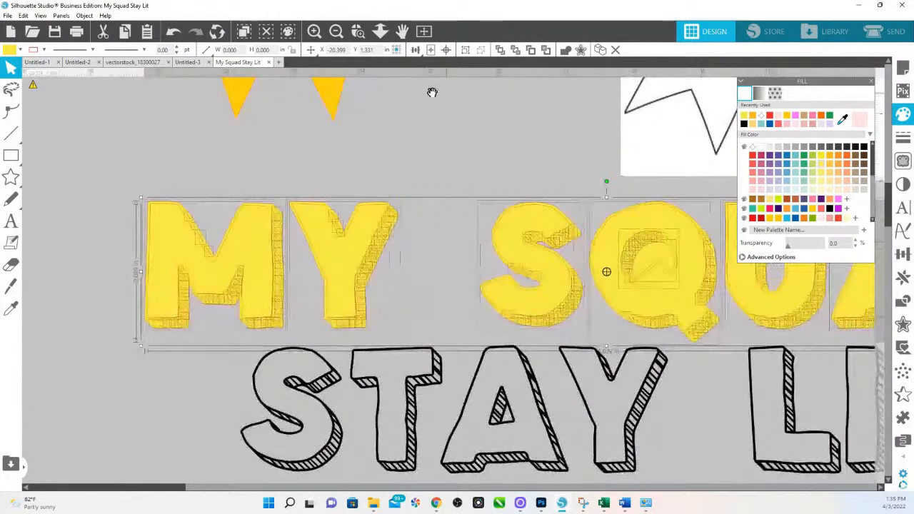
click(382, 33)
drag(425, 217, 415, 167)
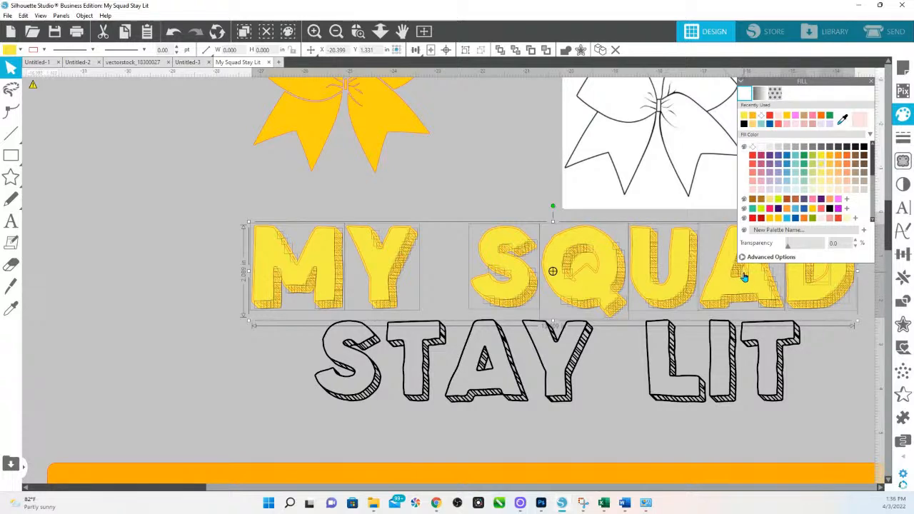
drag(756, 312, 592, 391)
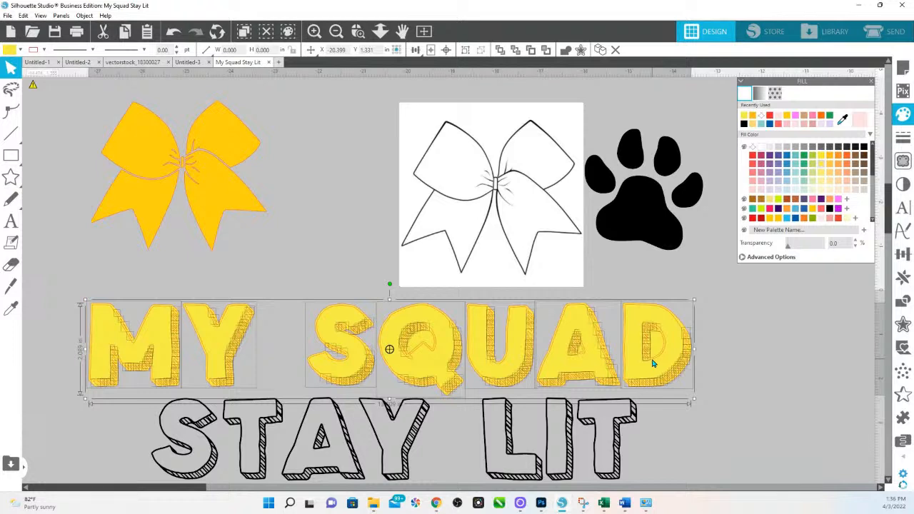
key(Delete)
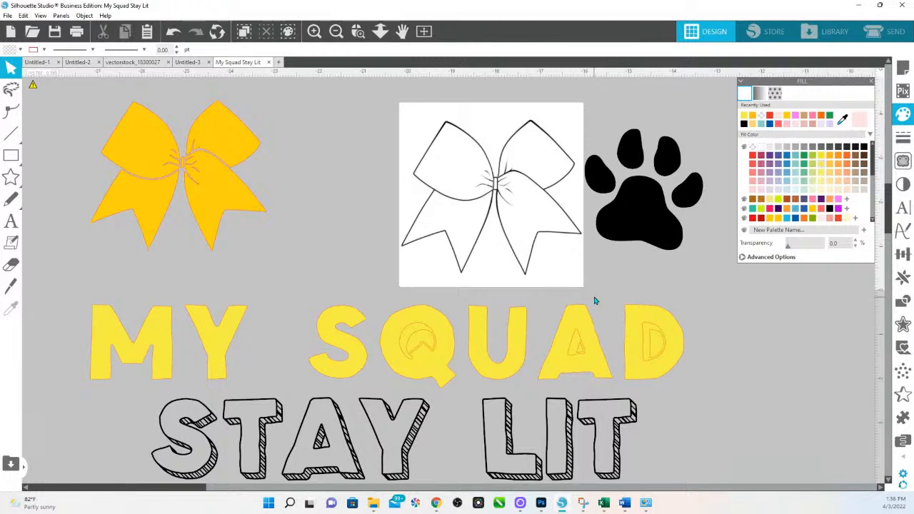
- Combine the yellow letter A of SQUAD and its inner shapes into a compound path to cut out its center
click(579, 328)
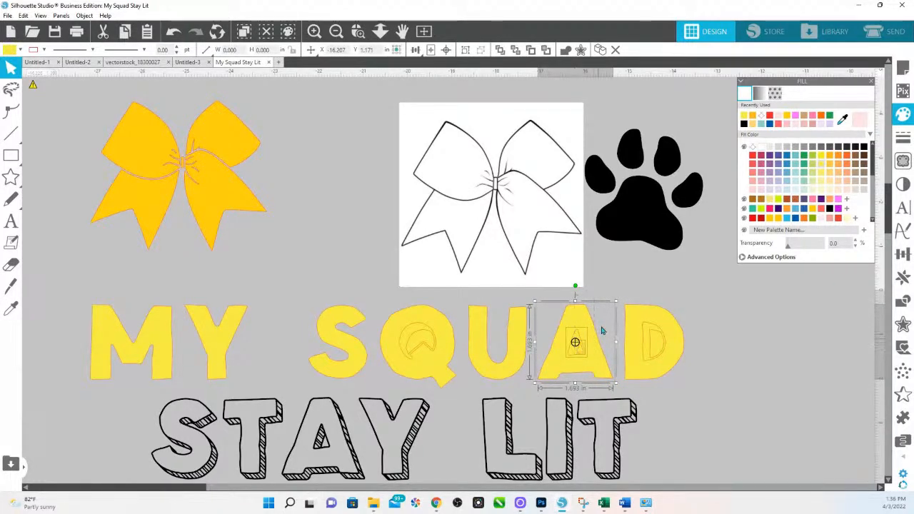
click(600, 299)
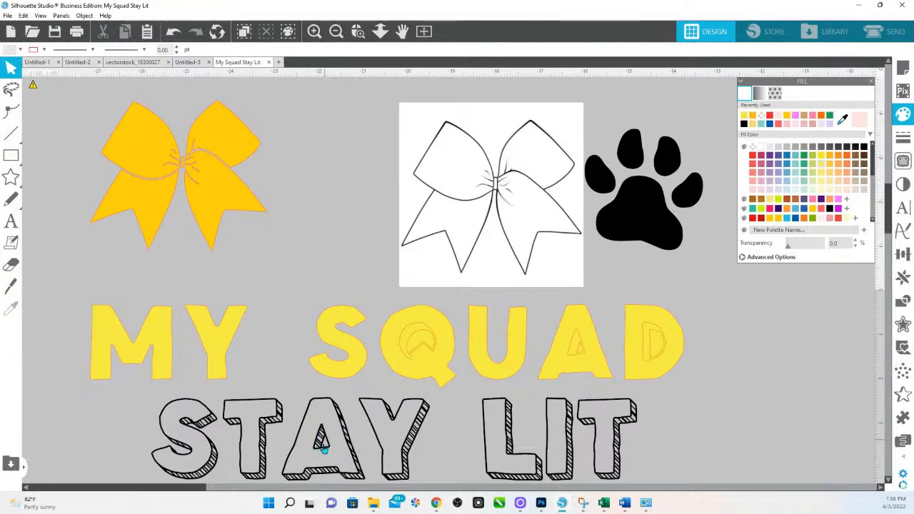
click(577, 340)
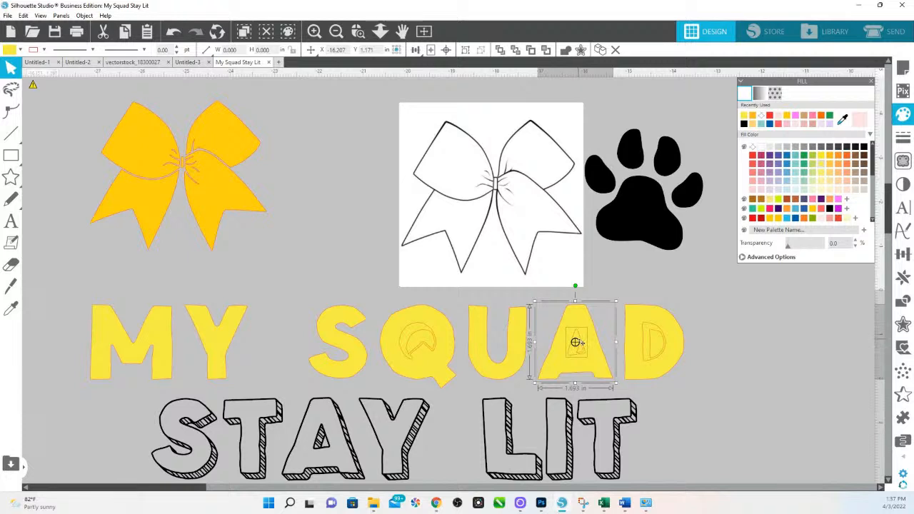
right_click(582, 323)
click(641, 254)
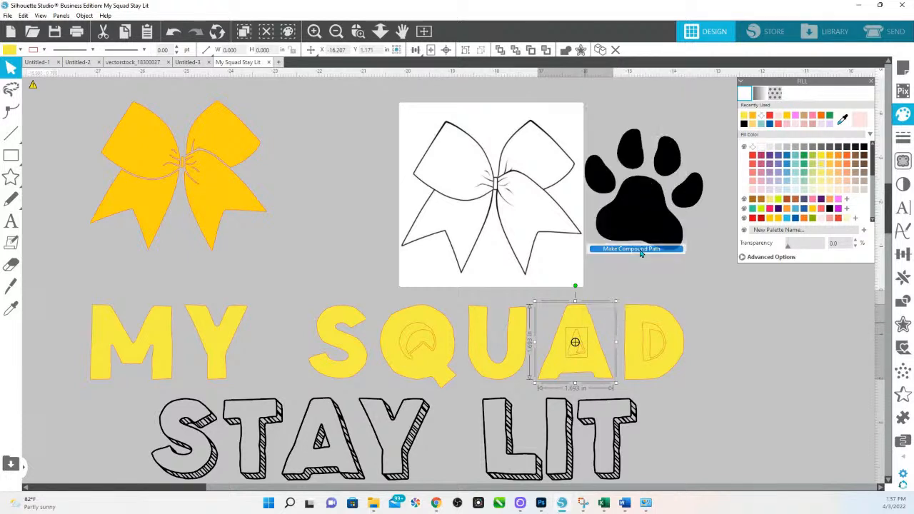
click(612, 355)
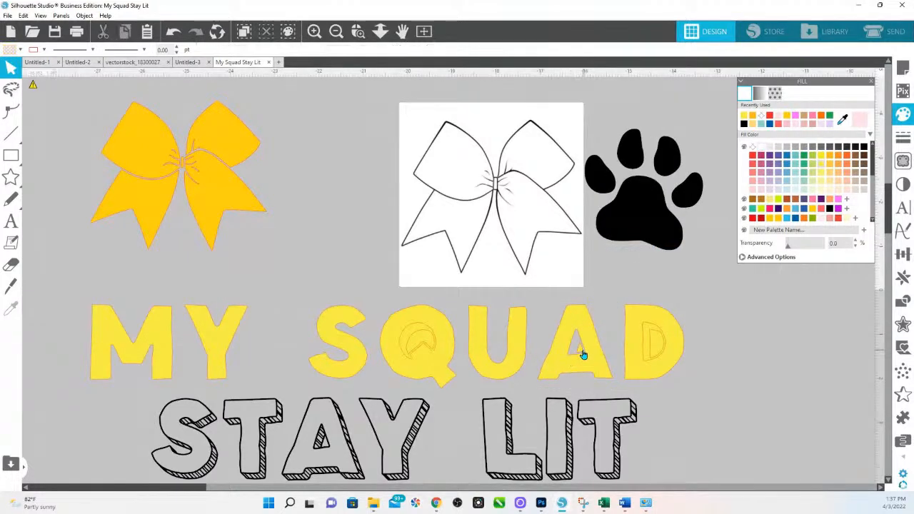
- Move the loose center of SQUAD's A aside, cut out the D's center with a compound path, and move its leftover piece away
drag(582, 351, 786, 402)
click(647, 332)
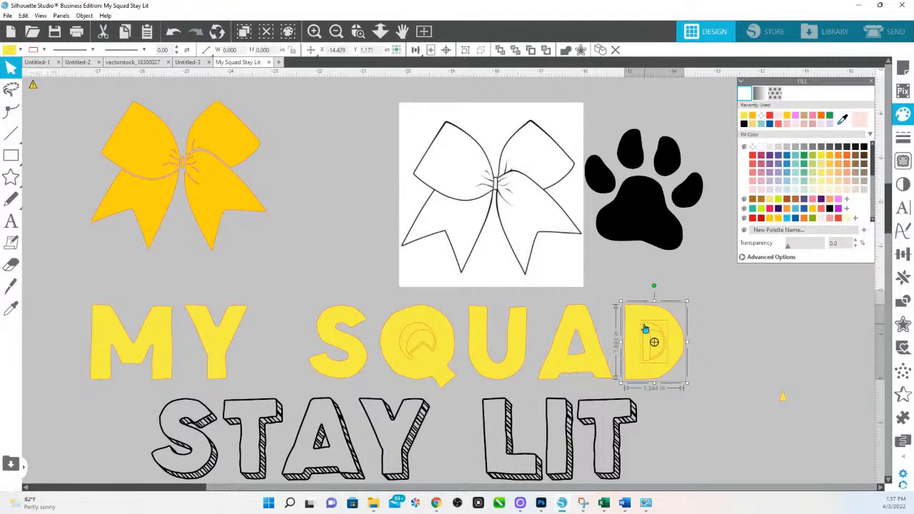
right_click(645, 325)
click(665, 250)
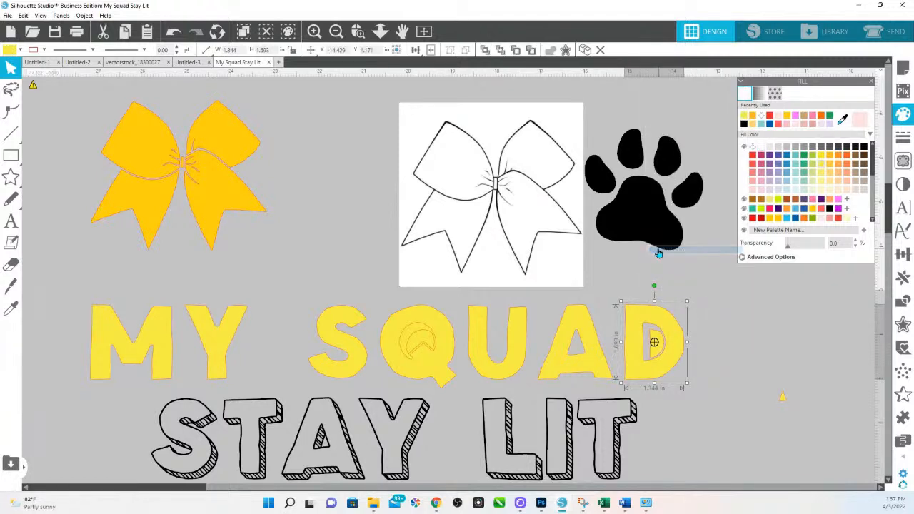
click(671, 347)
drag(672, 347, 754, 389)
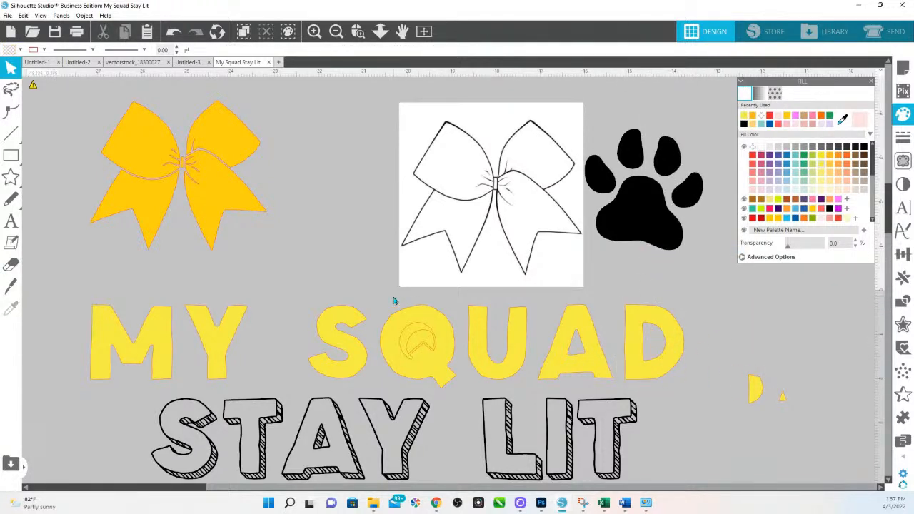
- Combine the yellow letter Q and its inner shapes into a compound path, and move the leftover center piece away from the word
click(410, 330)
right_click(410, 330)
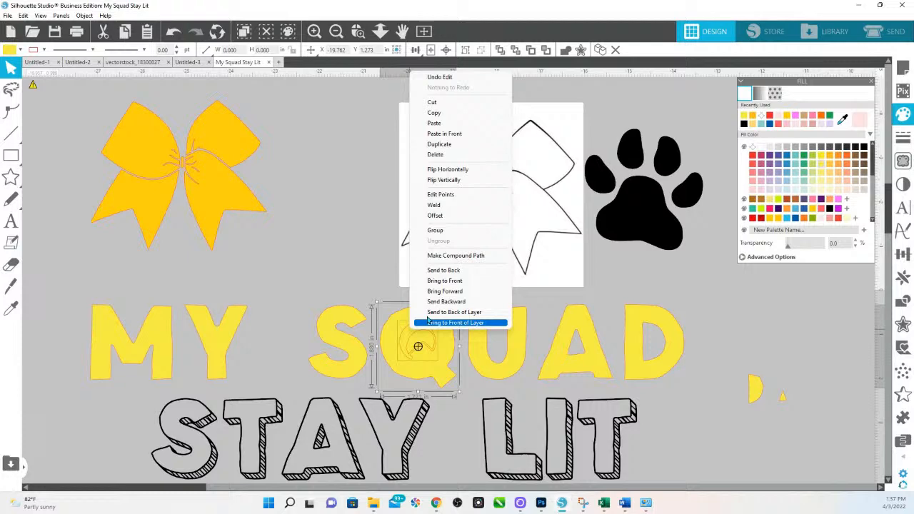
click(455, 271)
click(387, 310)
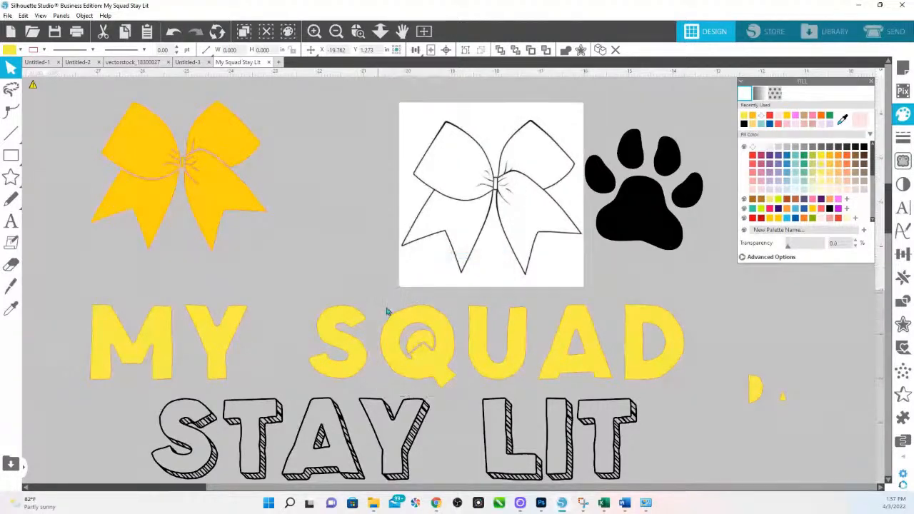
drag(418, 340, 789, 454)
click(783, 416)
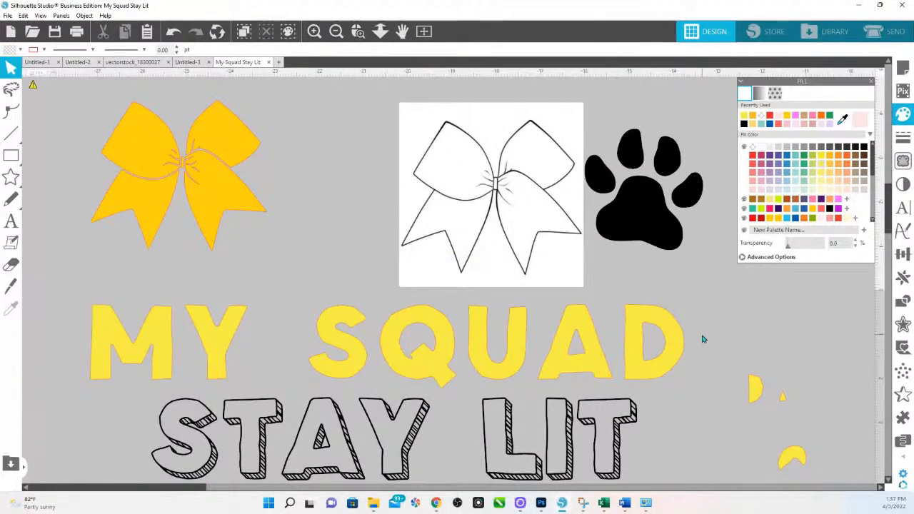
- Enlarge the STAY LIT text to about 14.08 in wide and center it beneath MY SQUAD
click(381, 31)
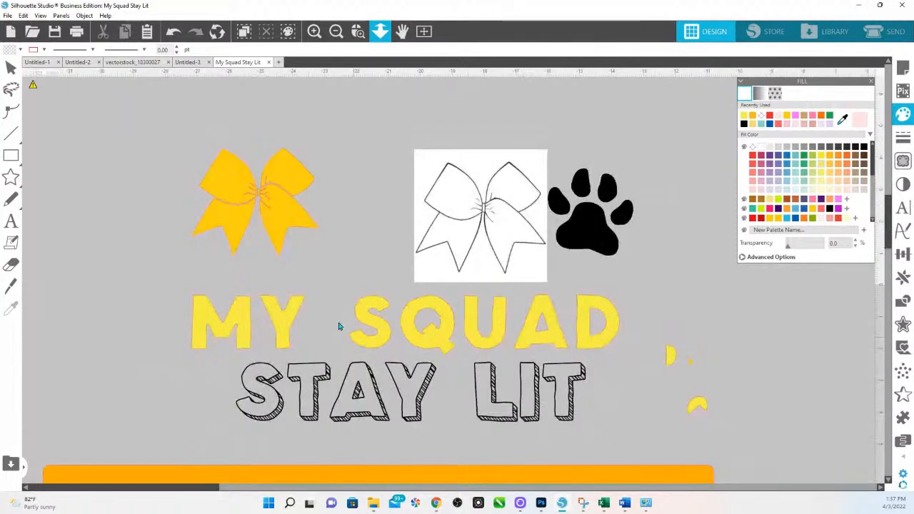
click(573, 415)
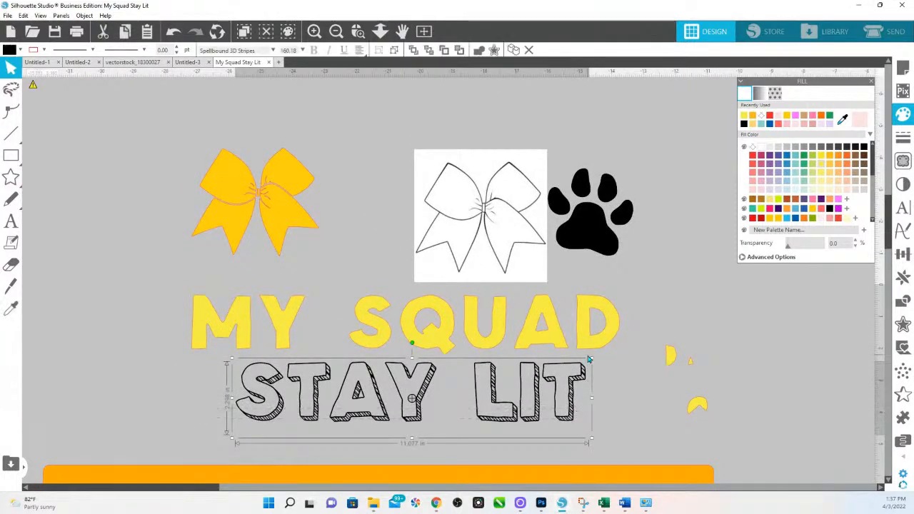
drag(591, 359, 677, 332)
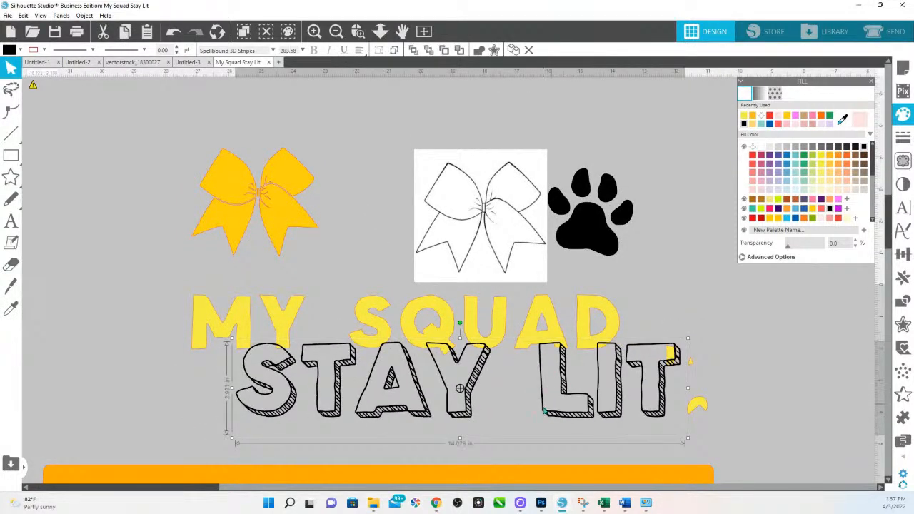
drag(459, 414, 402, 436)
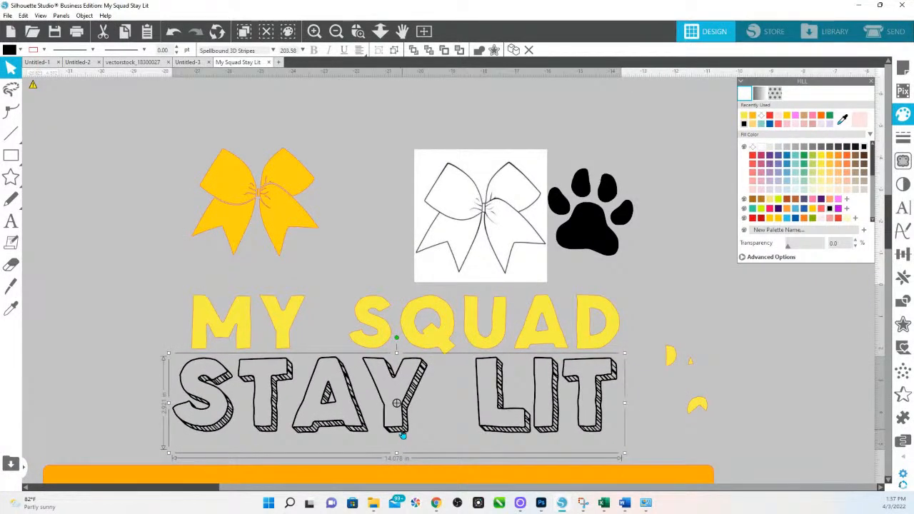
- Release the compound path of the STAY LIT text and recolor it with a light pink fill and red lines
right_click(402, 434)
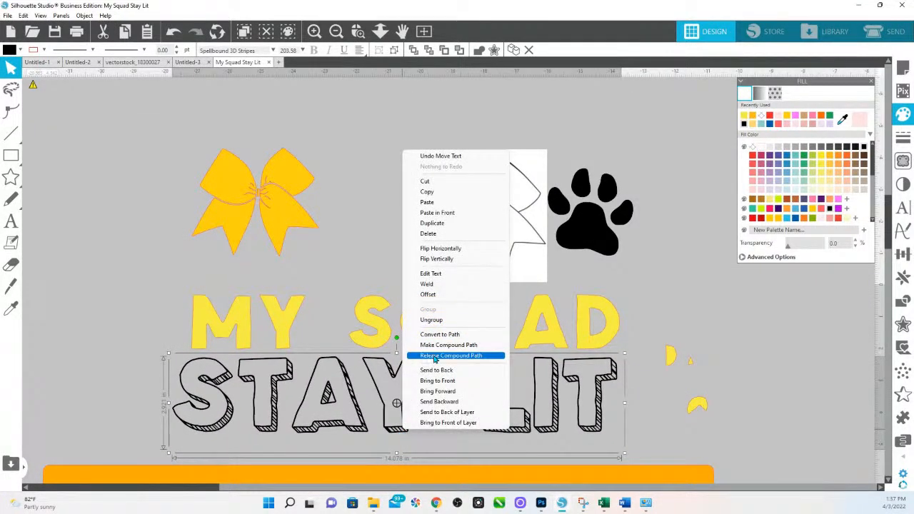
click(433, 356)
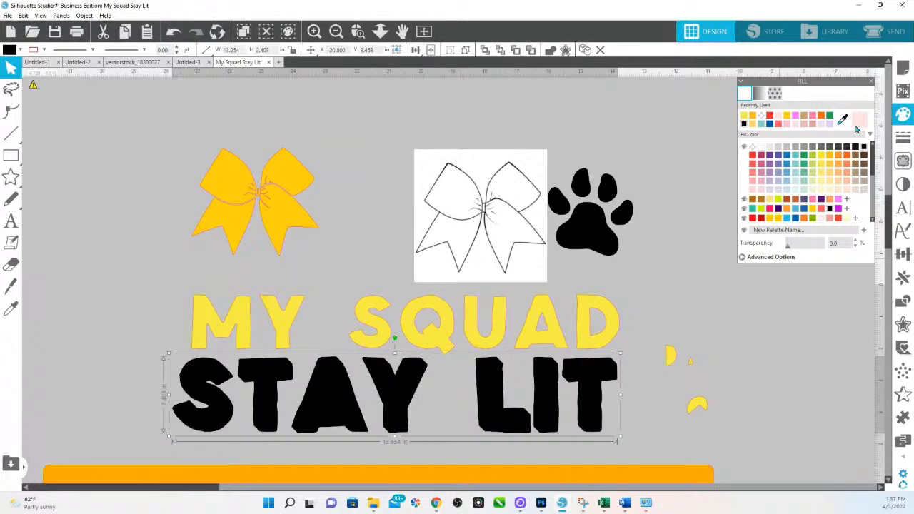
click(858, 122)
click(44, 49)
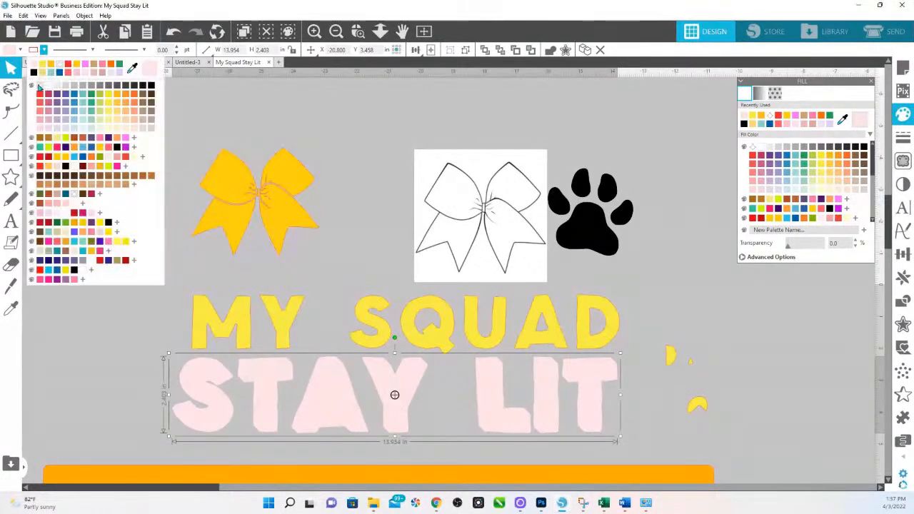
click(40, 94)
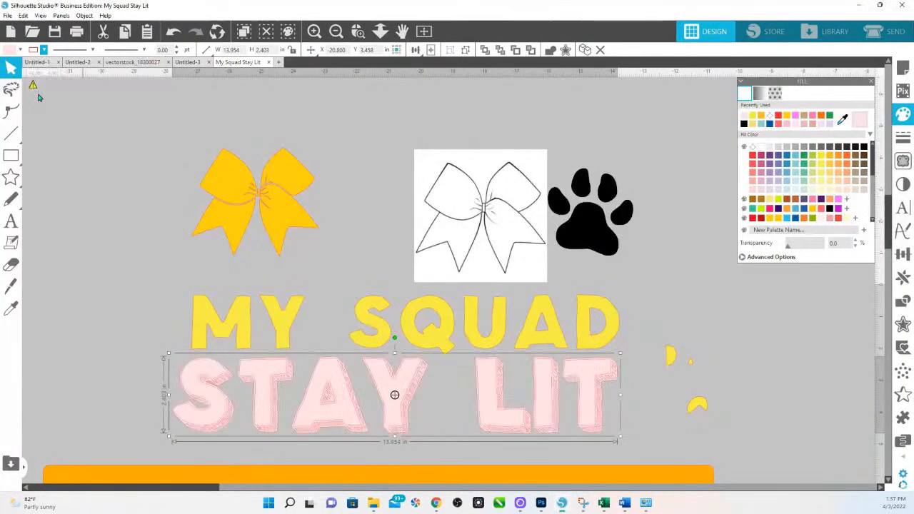
- Ungroup the pink STAY LIT text into separate shapes and clear the selection
click(357, 32)
drag(156, 271, 693, 449)
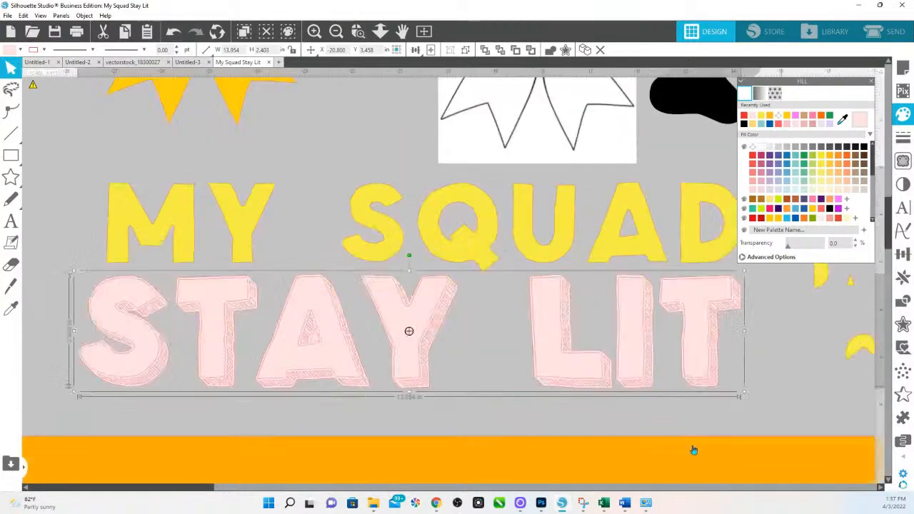
right_click(621, 298)
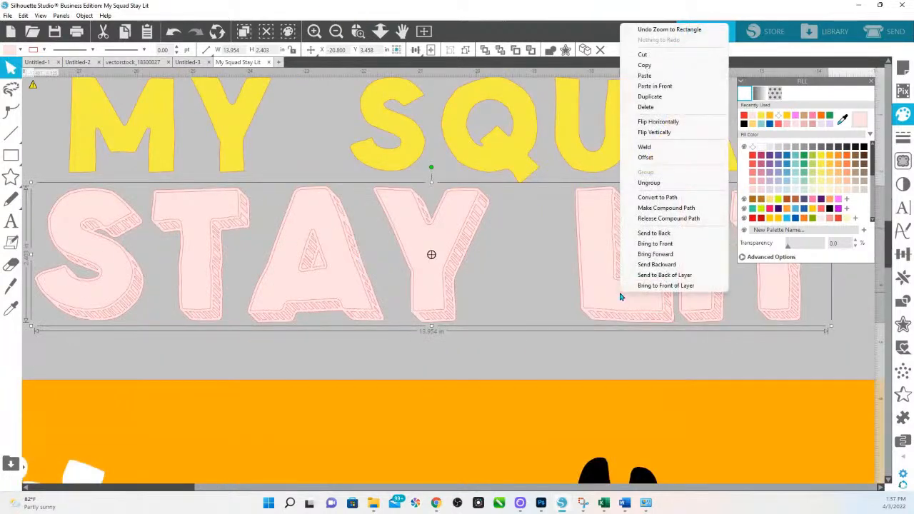
click(648, 183)
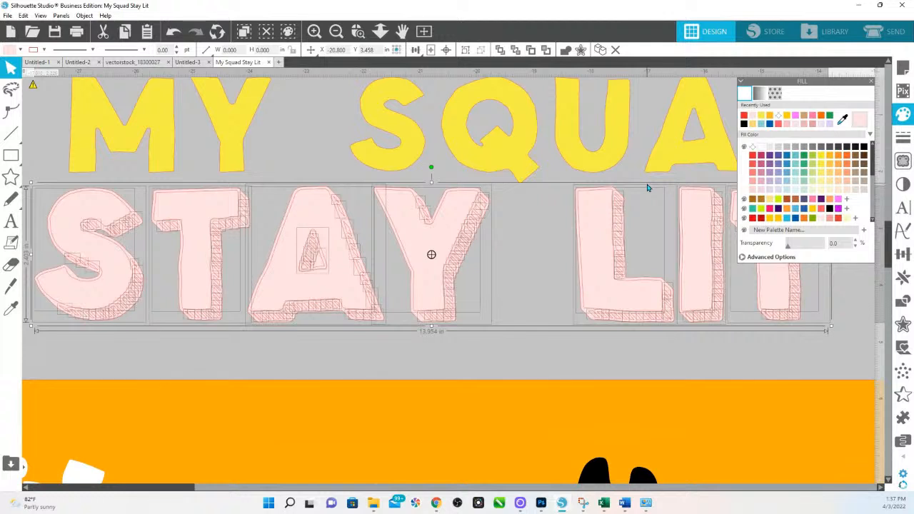
click(525, 350)
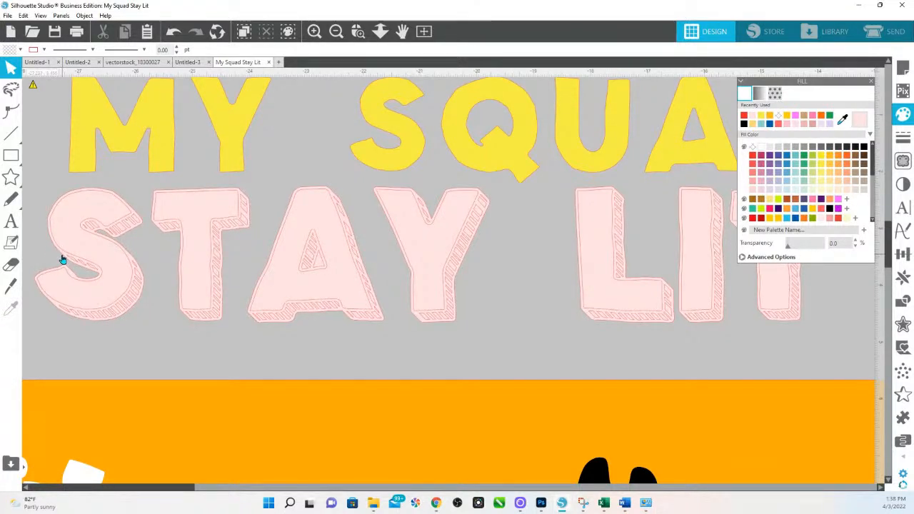
- Fill the outer outlines of all STAY LIT letters with light orange and delete them, keeping the letter faces and shadow stripes
click(63, 260)
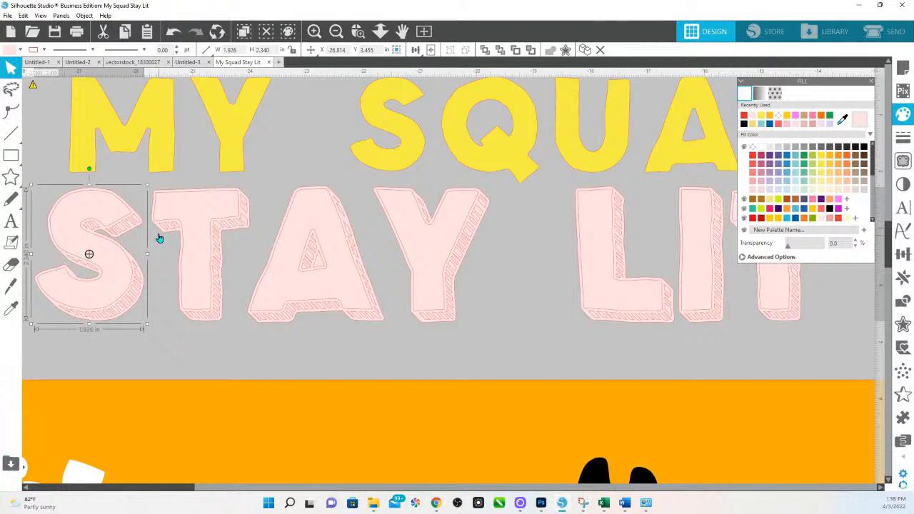
shift+click(160, 235)
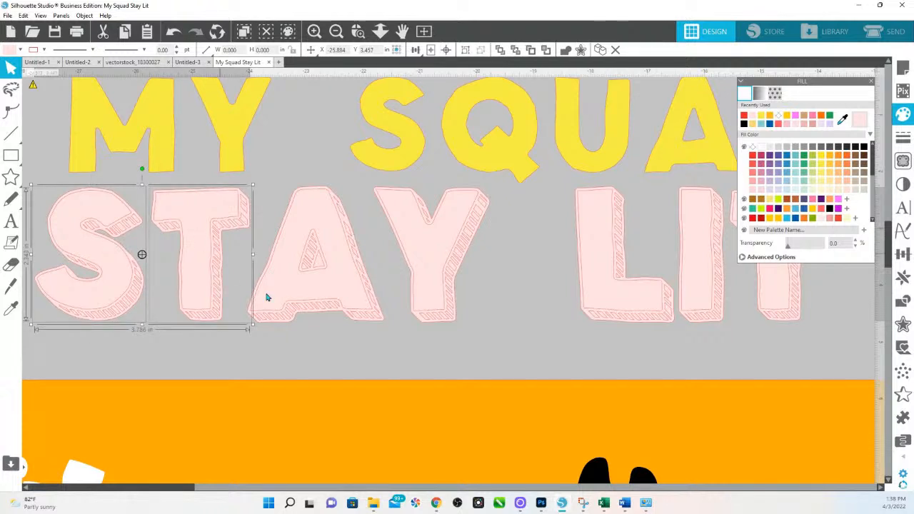
shift+click(266, 298)
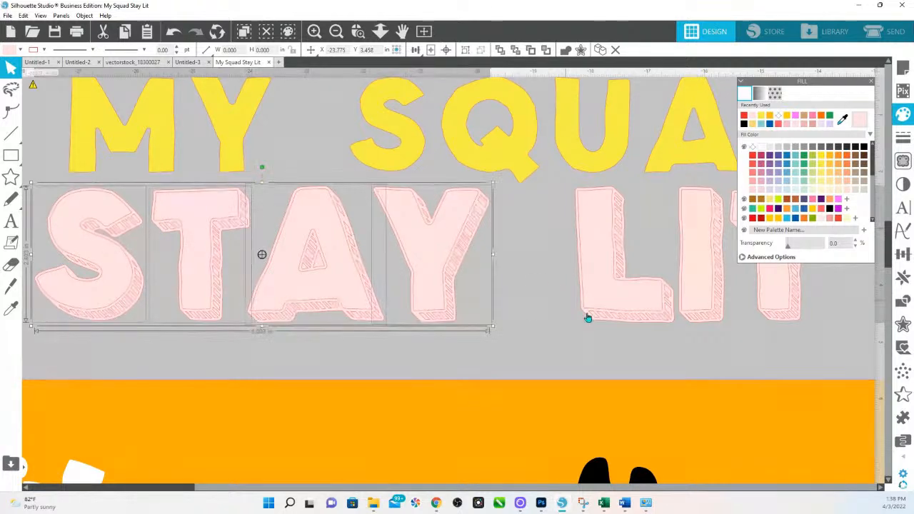
shift+click(585, 309)
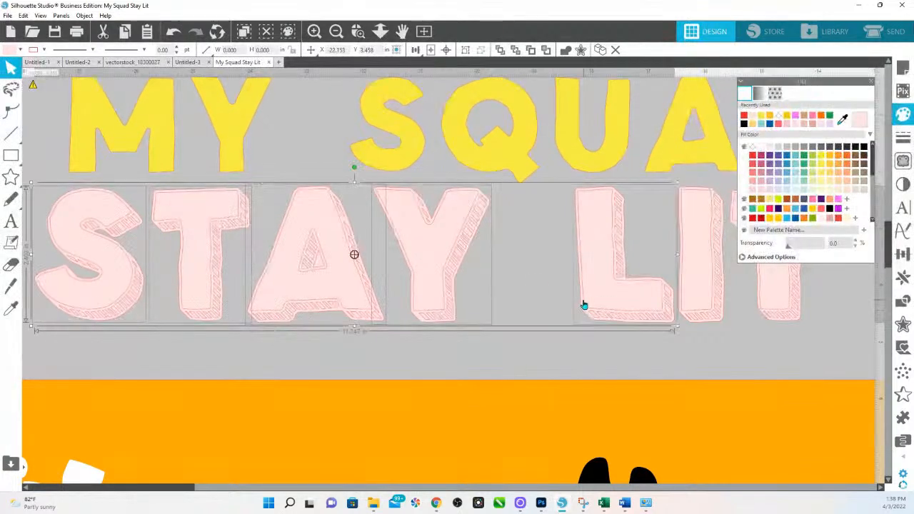
shift+click(719, 322)
shift+click(780, 322)
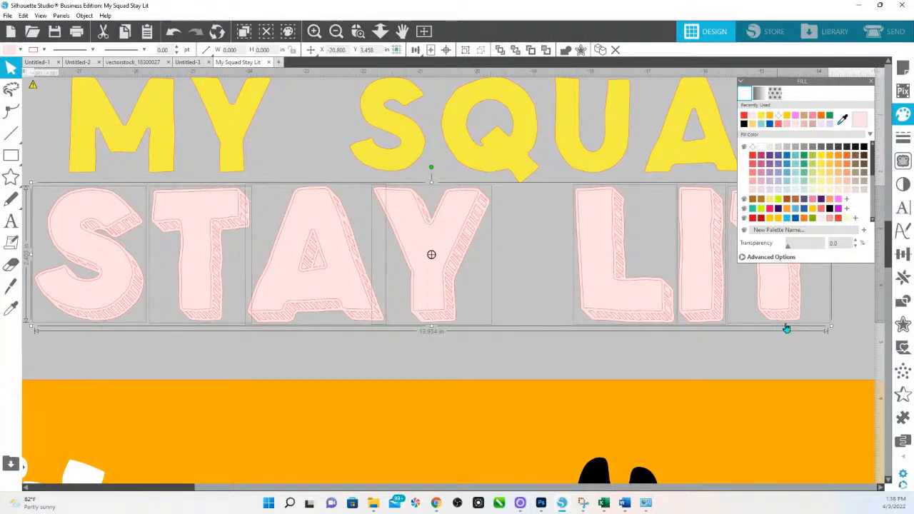
click(846, 178)
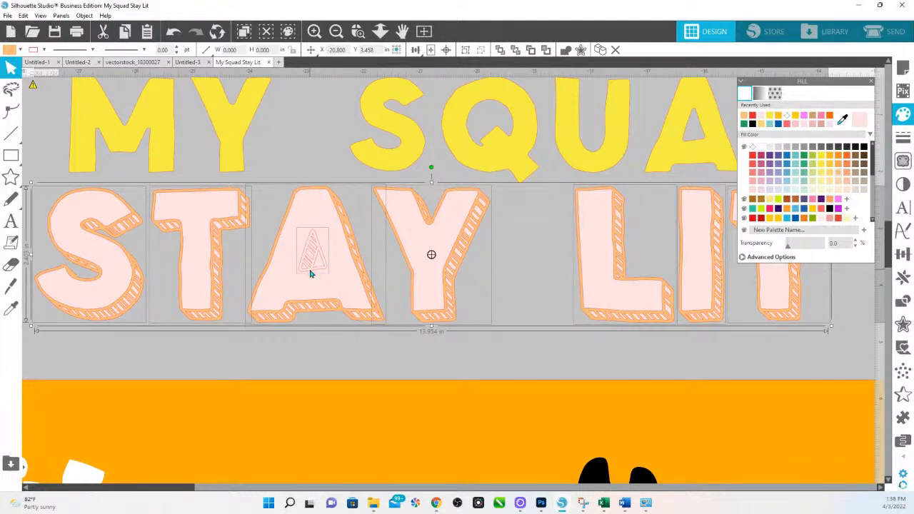
key(Escape)
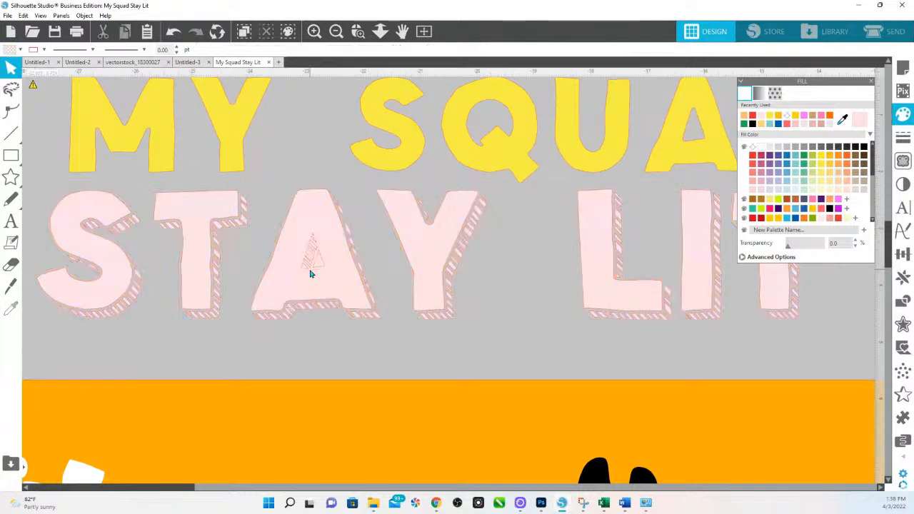
click(310, 274)
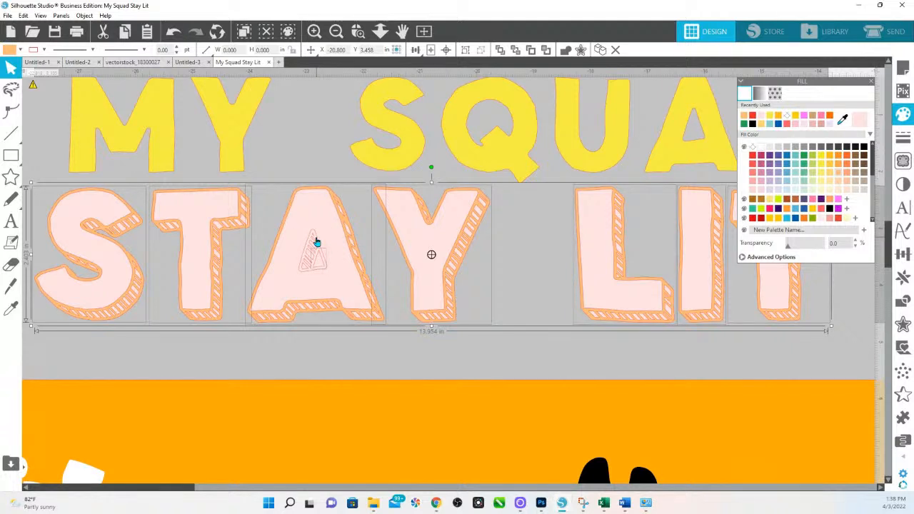
key(Escape)
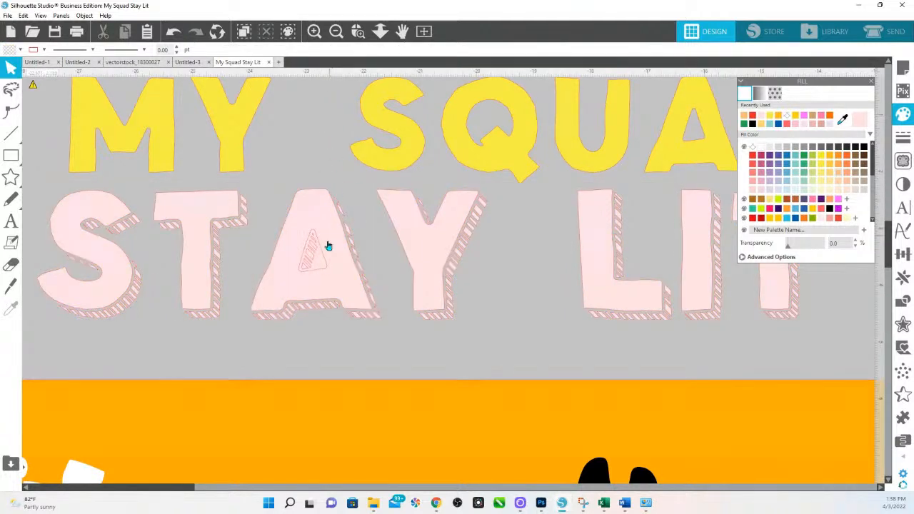
- Combine the pink letter A of STAY and its inner triangle shapes into a compound path to cut out its center
click(326, 262)
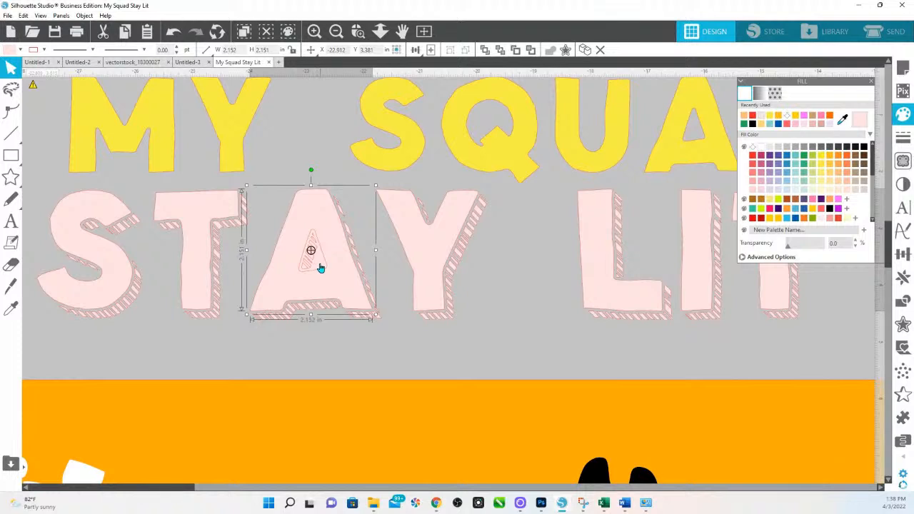
click(321, 268)
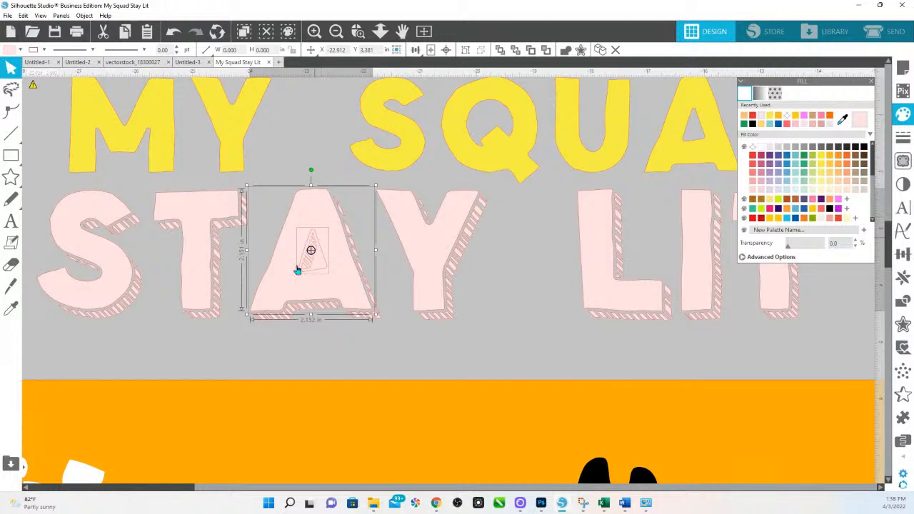
right_click(328, 265)
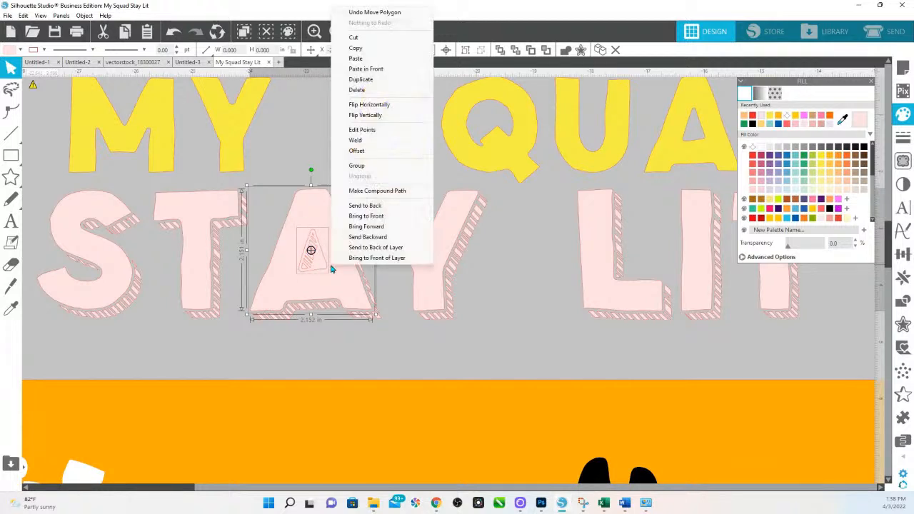
click(375, 192)
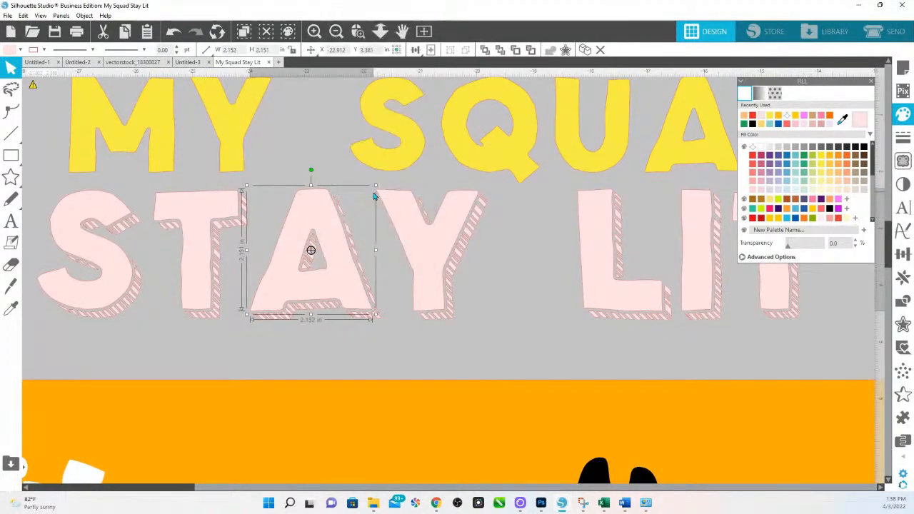
click(342, 326)
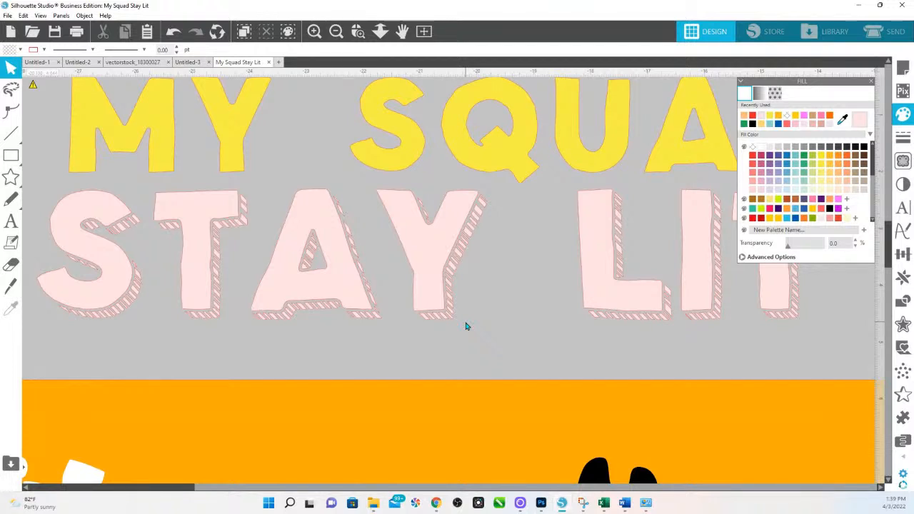
- Move the yellow U out of SQUAD to beside the bow and place the black paw print in its spot
click(380, 33)
scroll(447, 239, down, 3)
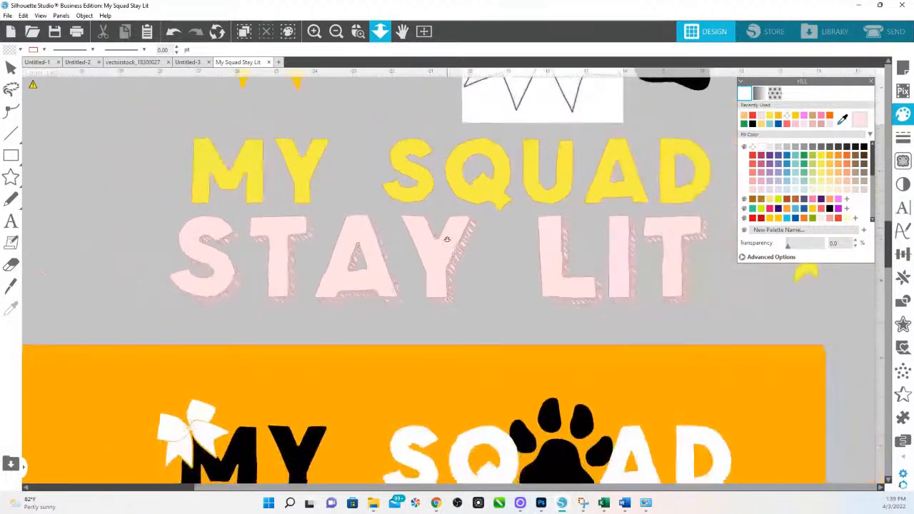
click(447, 239)
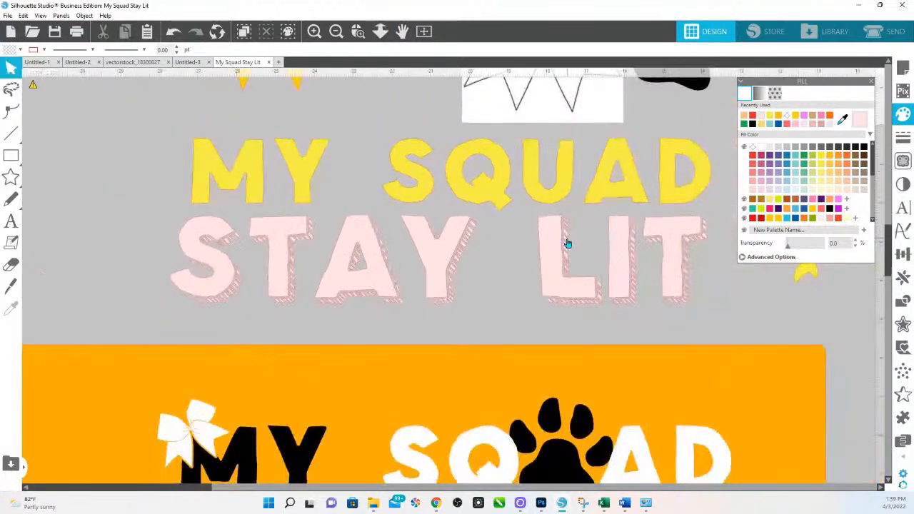
click(559, 201)
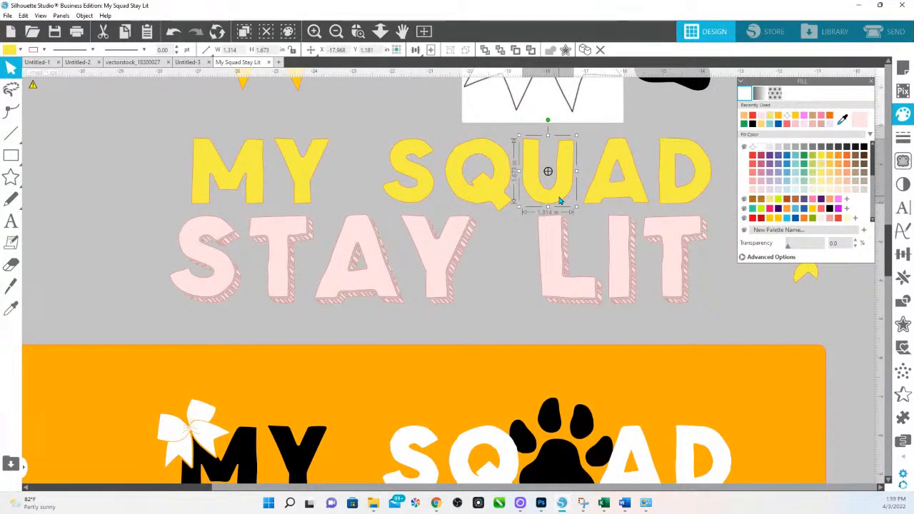
drag(559, 202, 340, 97)
drag(698, 95, 576, 219)
key(Escape)
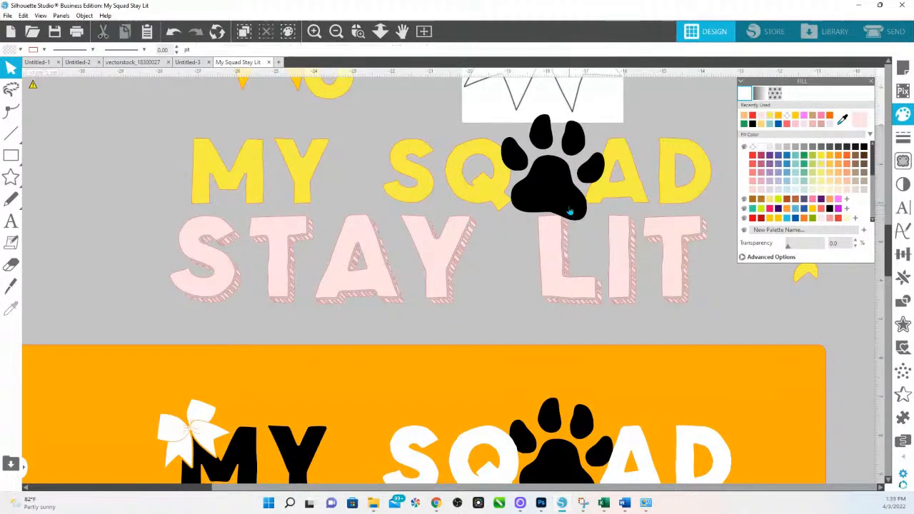
- Move the orange bow onto the M of MY and scale it down to about 1.94 in wide
scroll(305, 126, up, 2)
scroll(305, 126, up, 2)
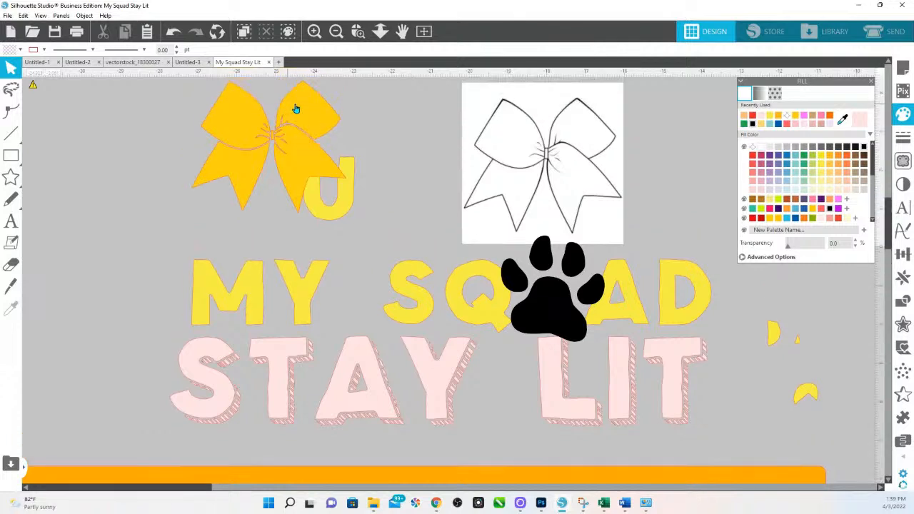
click(295, 107)
drag(310, 117, 245, 221)
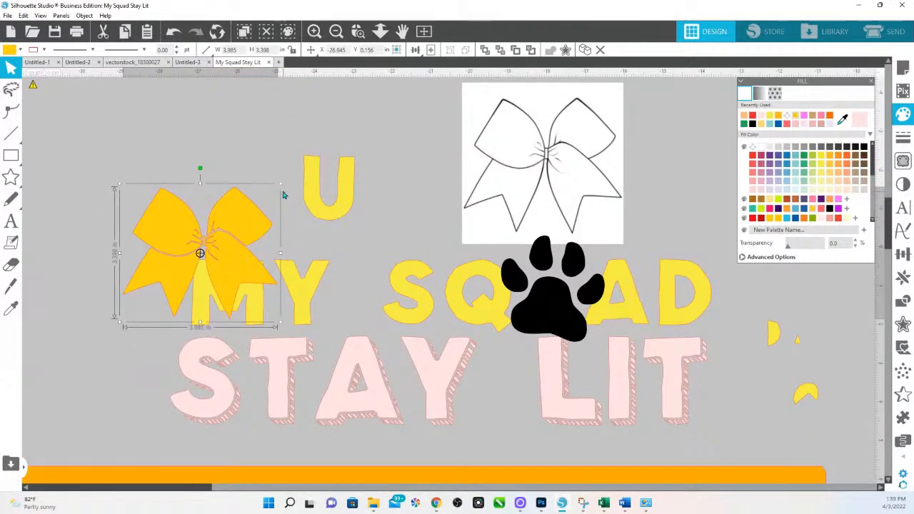
drag(276, 188, 232, 241)
- Tilt the bow counterclockwise over the M's upper left corner and scale it to about 1.79 in wide
click(357, 31)
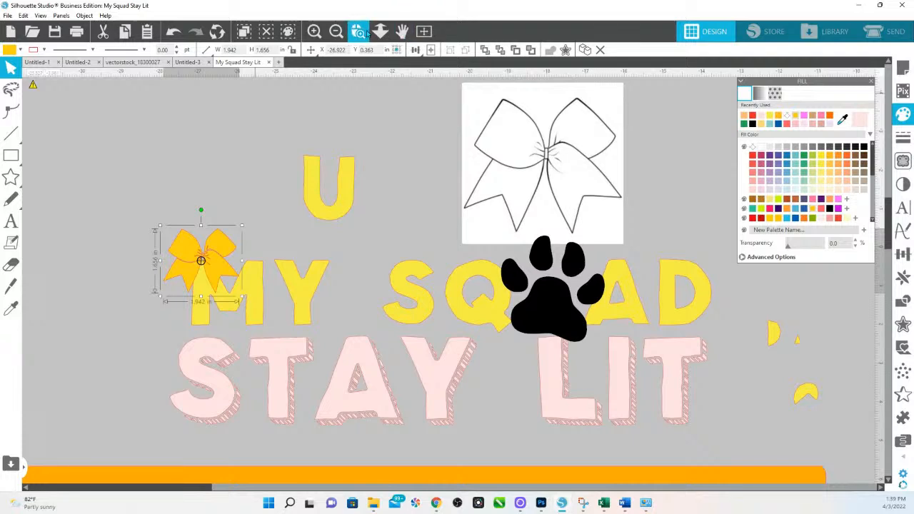
drag(282, 283, 157, 222)
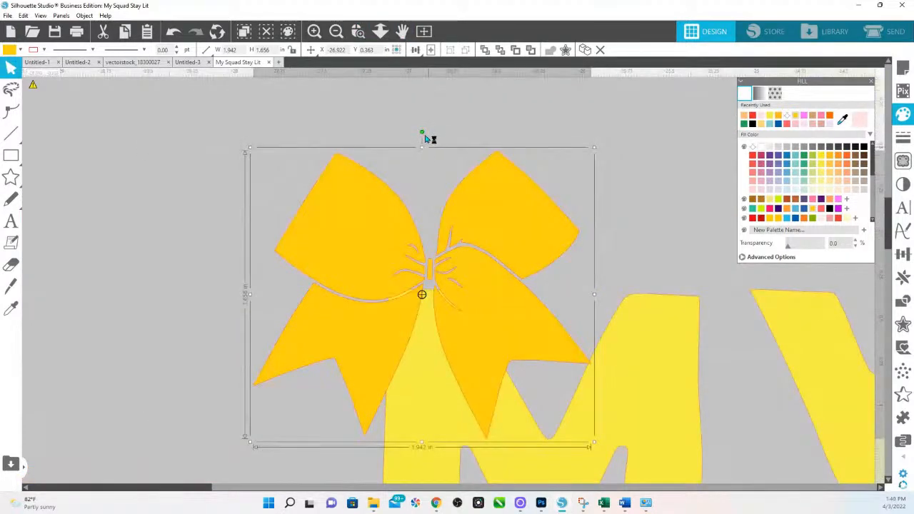
drag(422, 133, 366, 152)
drag(475, 234, 466, 245)
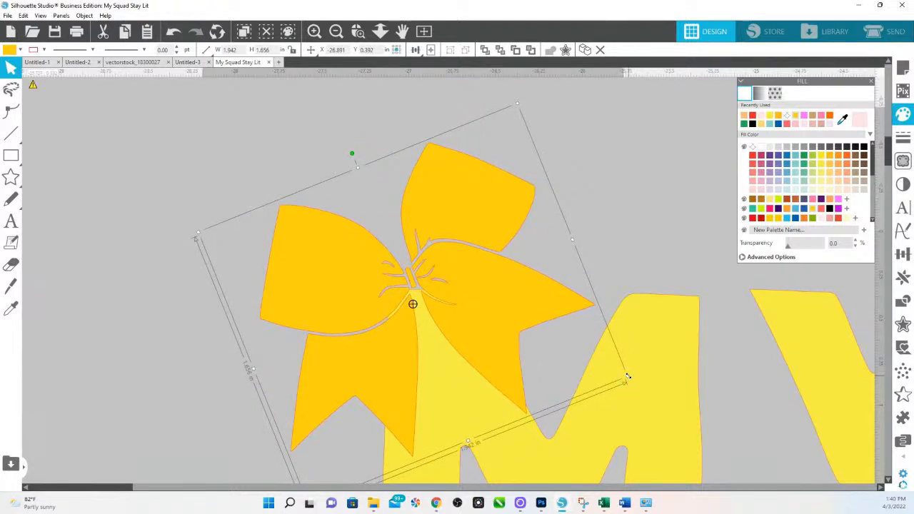
drag(629, 379, 599, 365)
drag(458, 288, 473, 298)
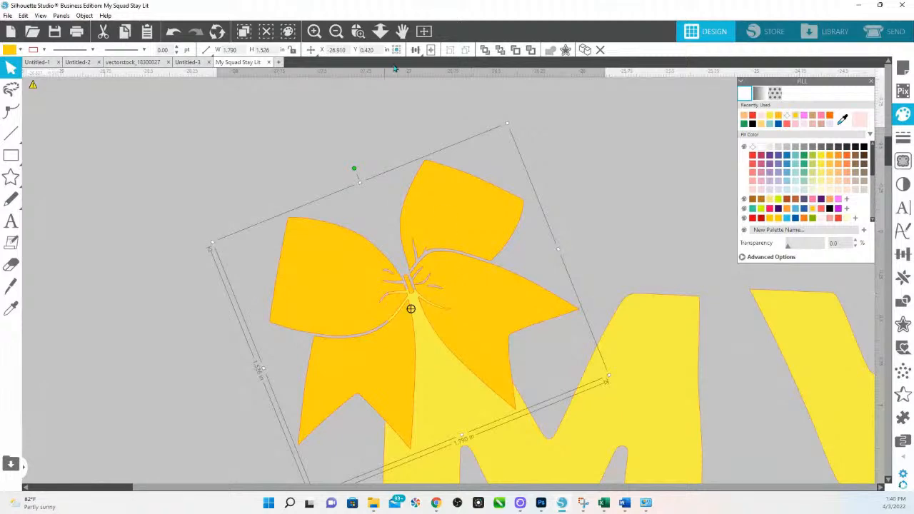
- Create a rounded-corner offset of 0.035 in around the bow
click(380, 31)
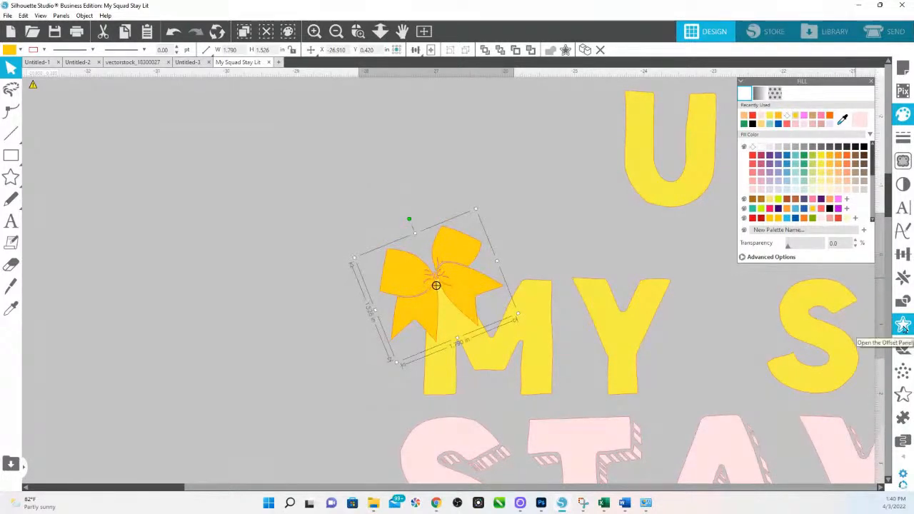
click(904, 325)
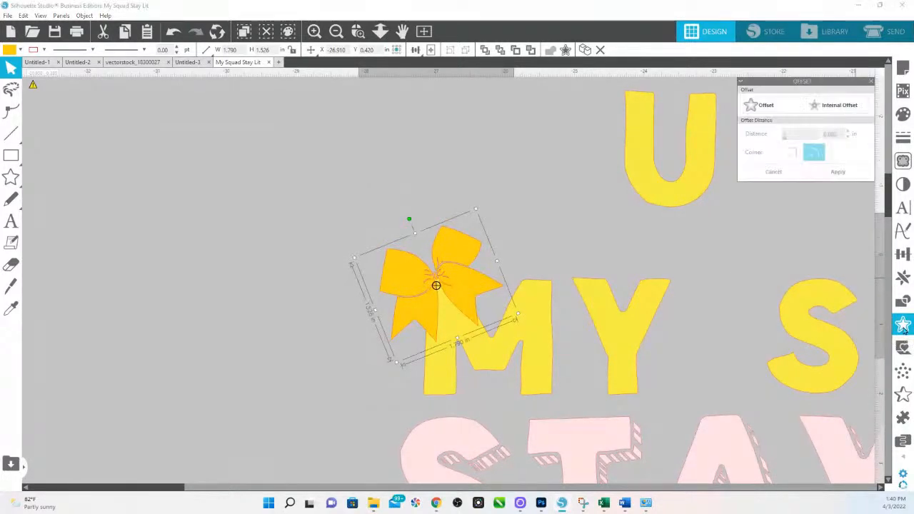
click(766, 107)
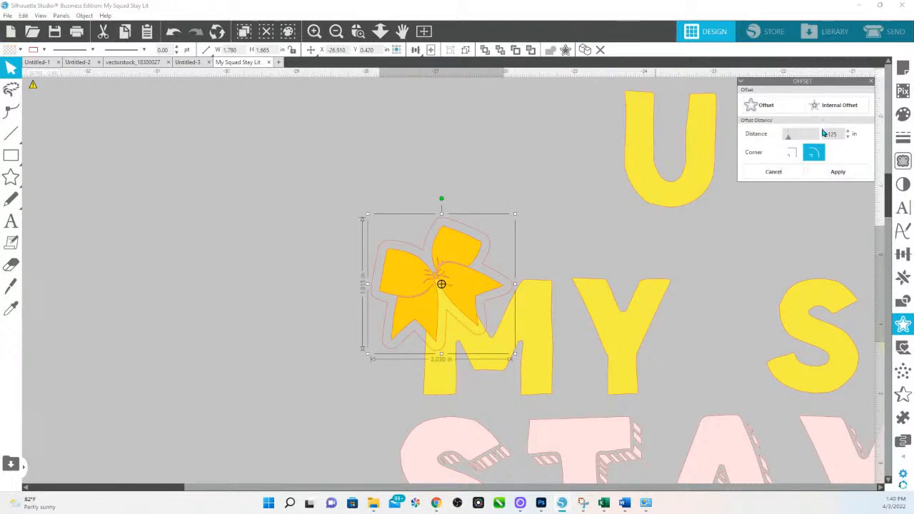
drag(788, 141, 786, 141)
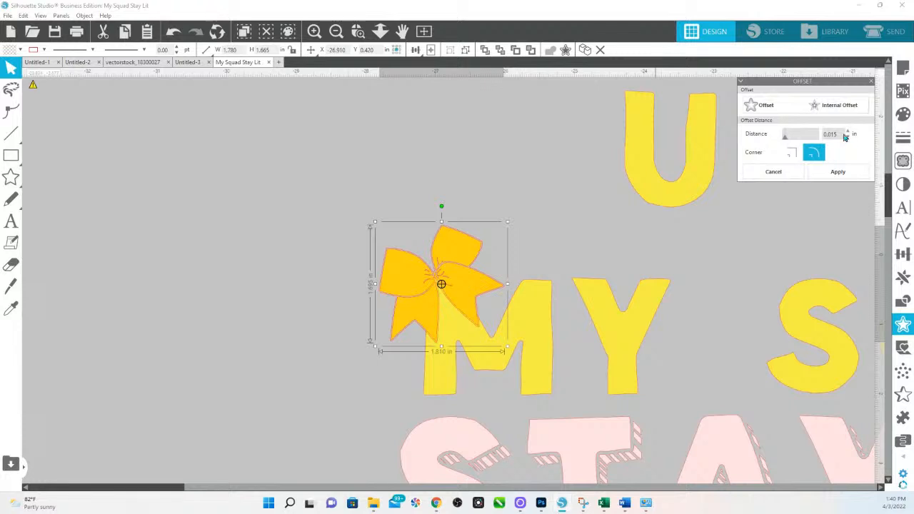
click(848, 133)
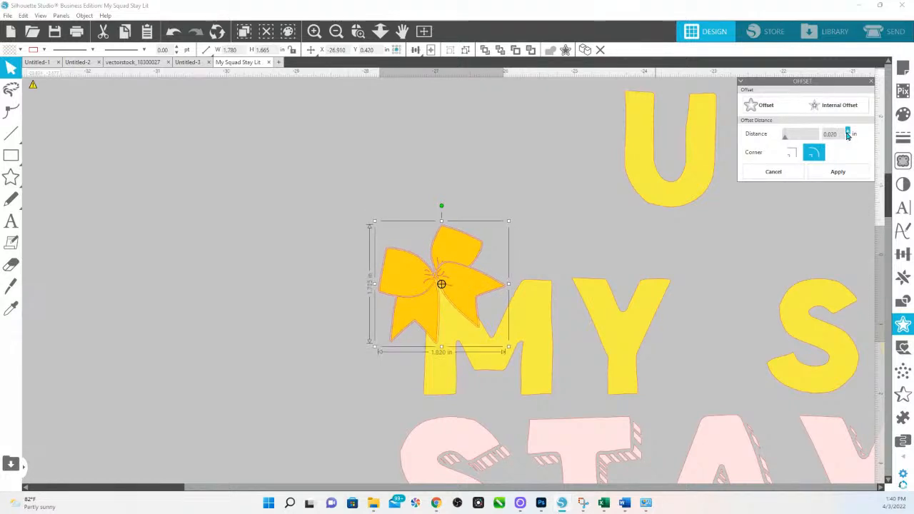
click(848, 133)
double_click(848, 133)
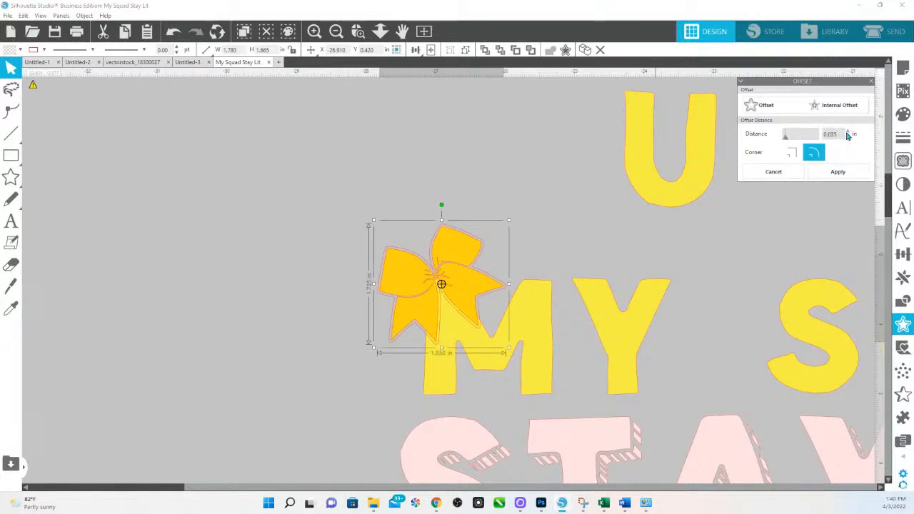
click(838, 175)
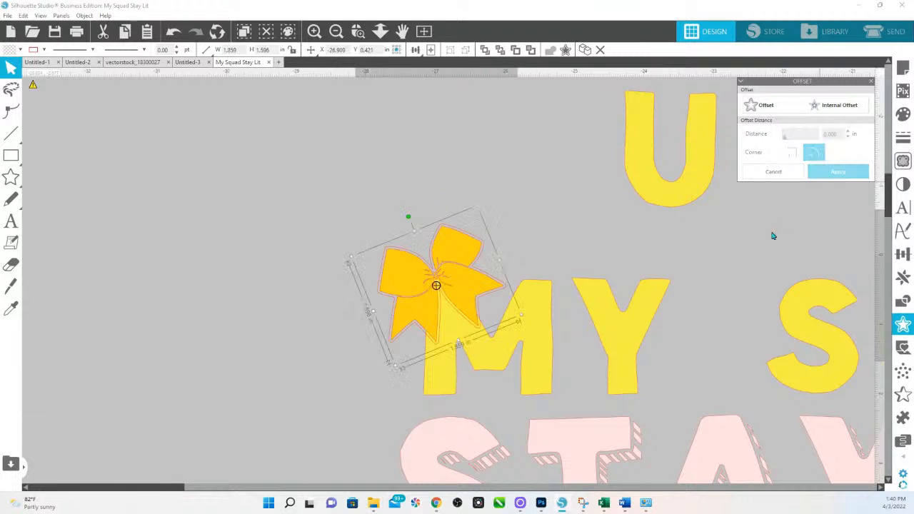
- Subtract the bow's offset outline from the yellow M to leave a gap around the bow
shift+click(544, 309)
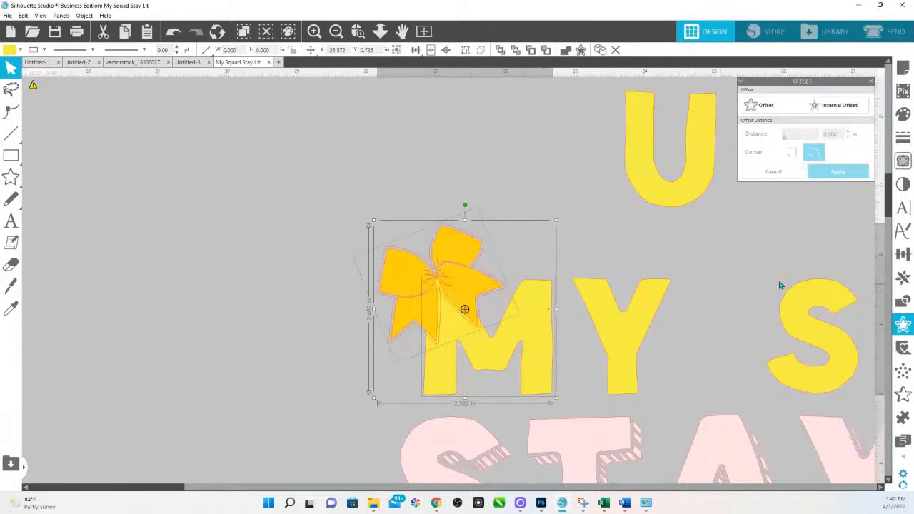
click(903, 301)
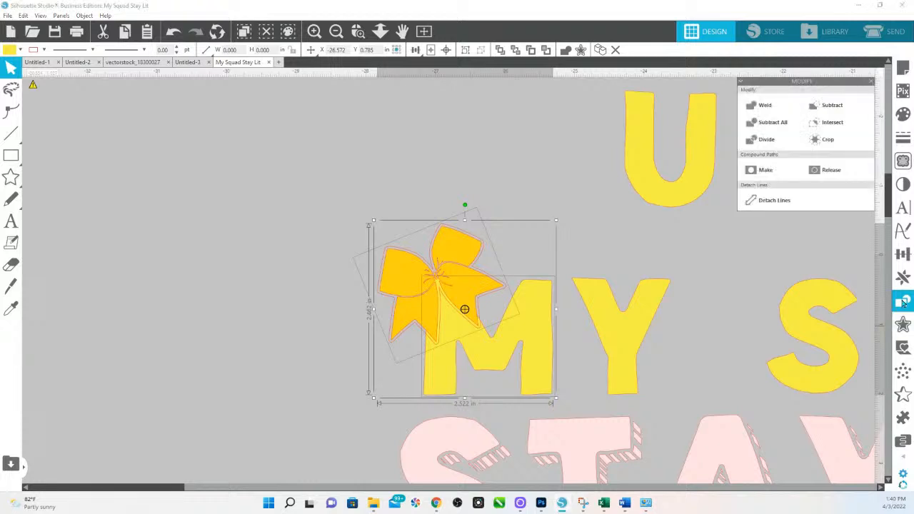
click(827, 106)
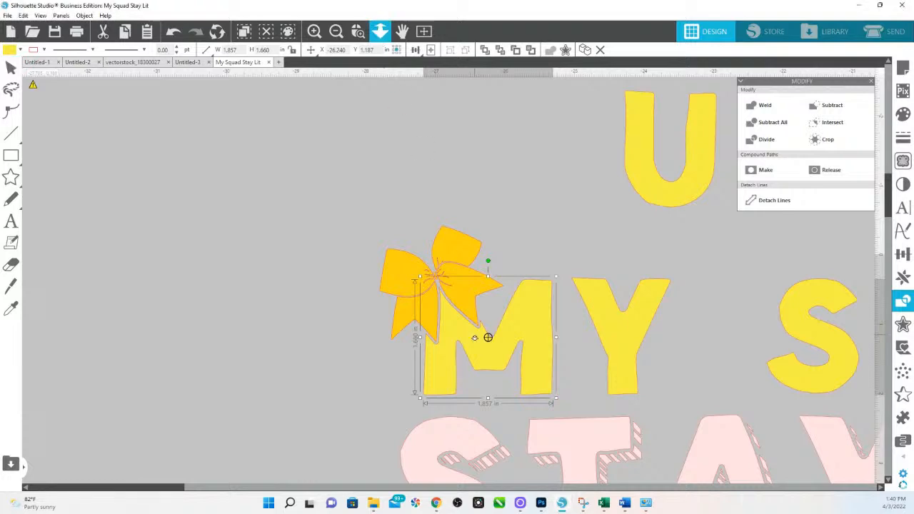
- Fill the bow over the M with white
click(380, 31)
scroll(450, 265, up, 5)
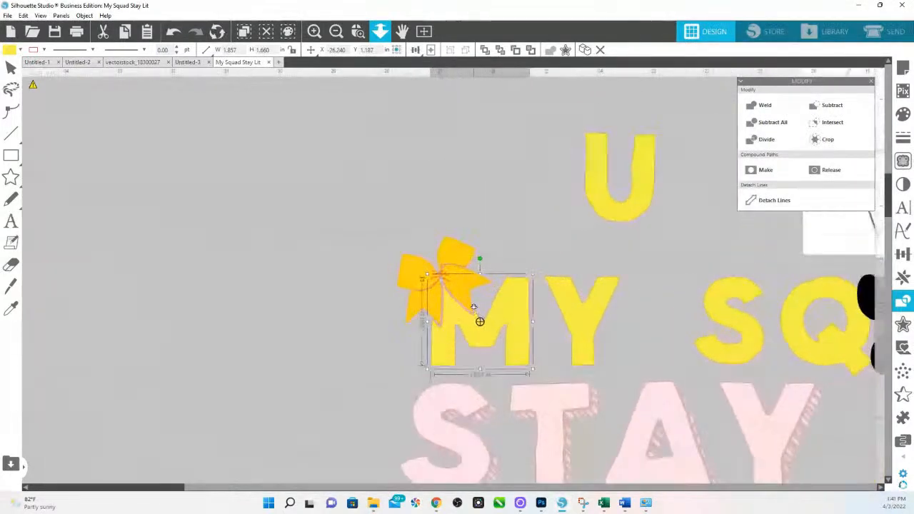
scroll(466, 404, down, 4)
right_click(422, 221)
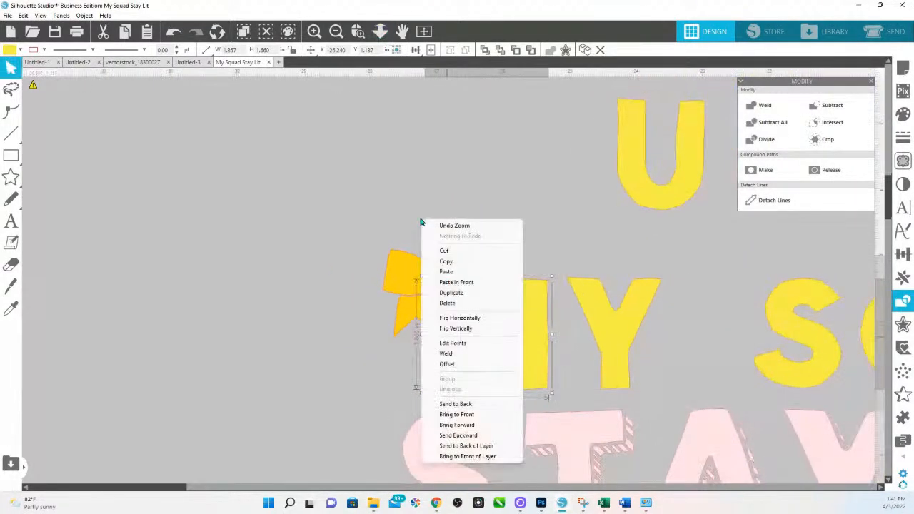
click(381, 37)
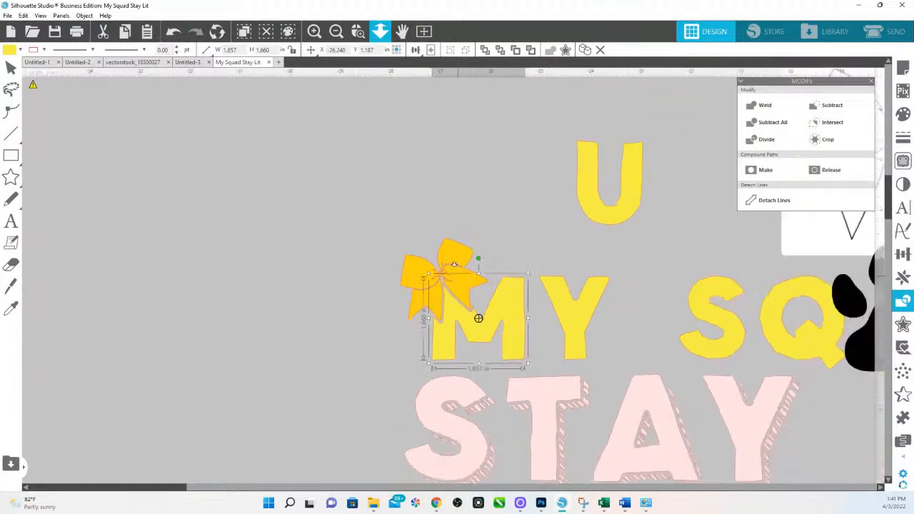
scroll(461, 304, down, 3)
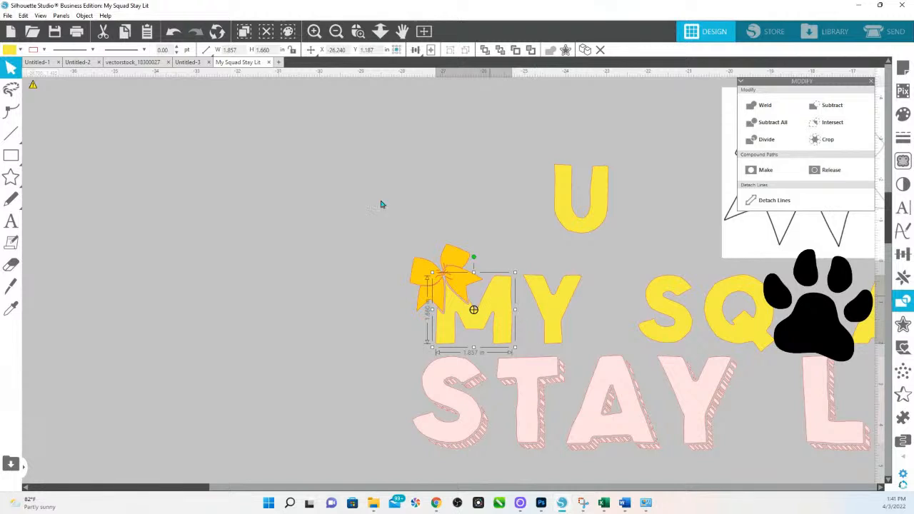
scroll(447, 246, down, 1)
scroll(447, 246, down, 3)
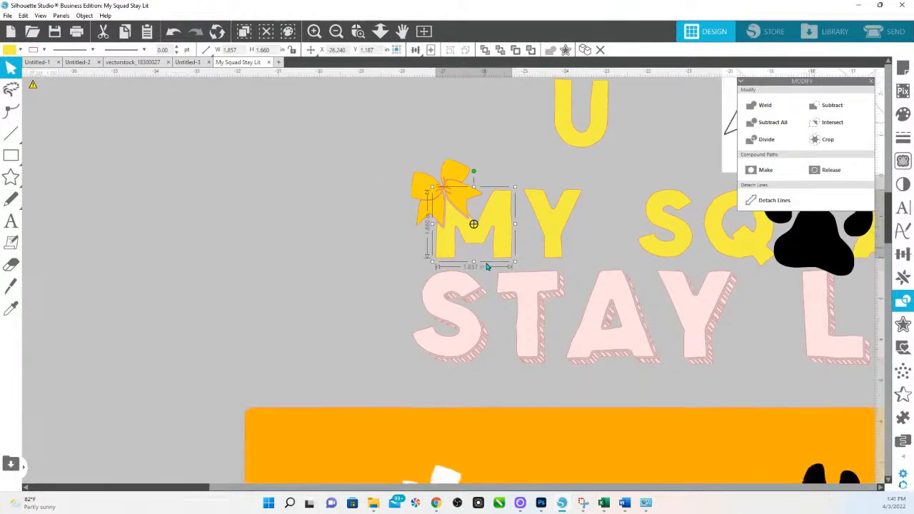
click(457, 168)
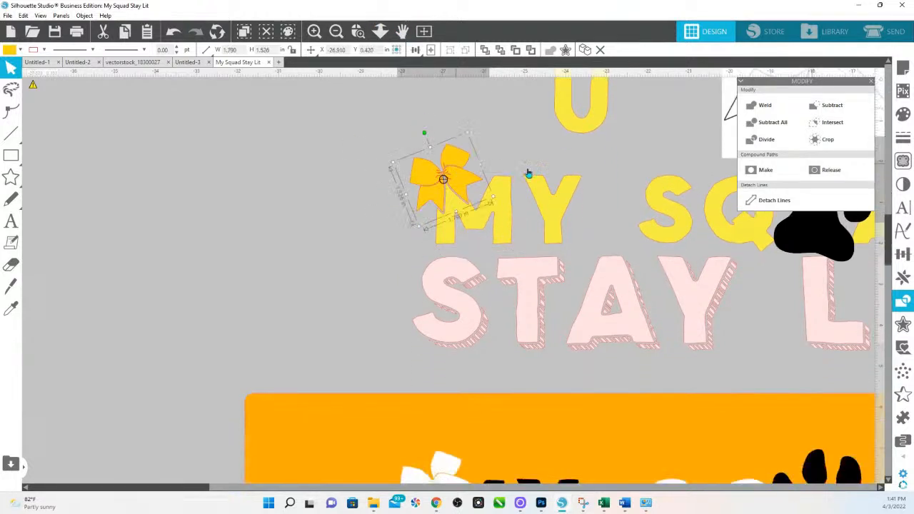
click(904, 115)
click(763, 149)
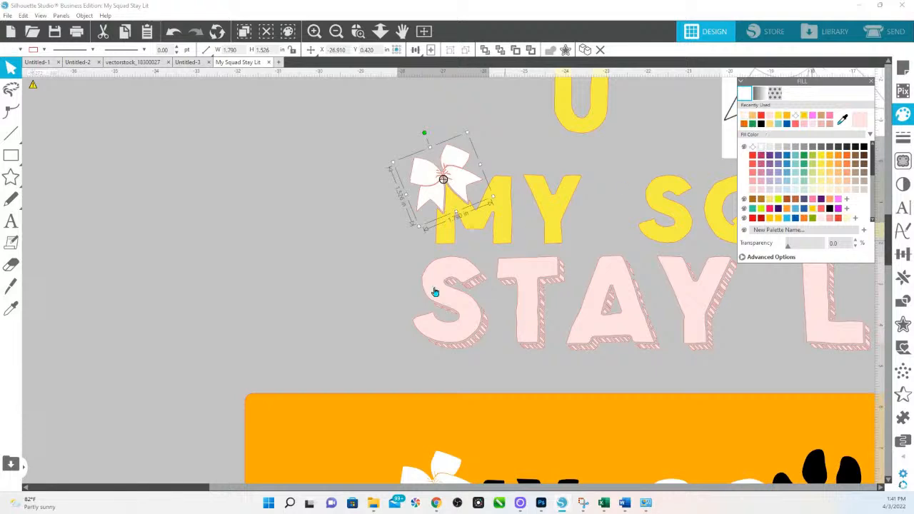
- Fill the letters of MY with black and the S, Q, A and D of SQUAD with white
drag(407, 234, 595, 229)
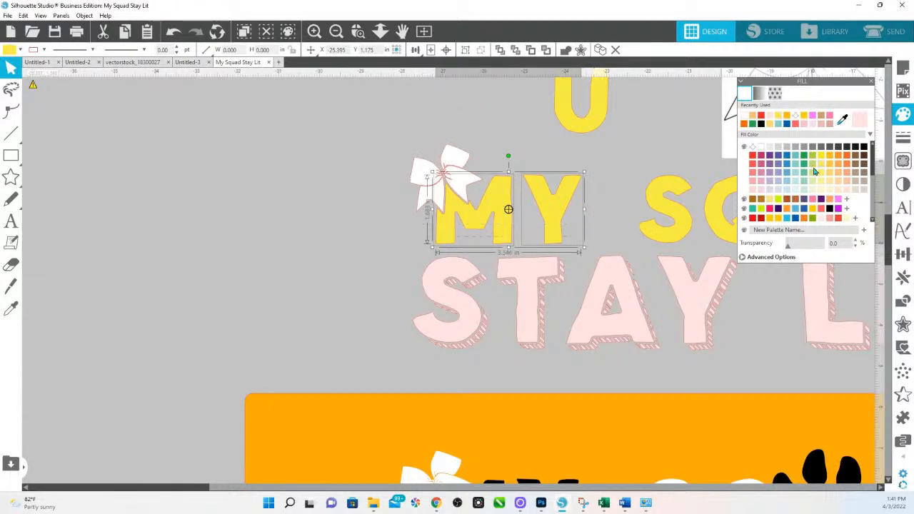
click(863, 147)
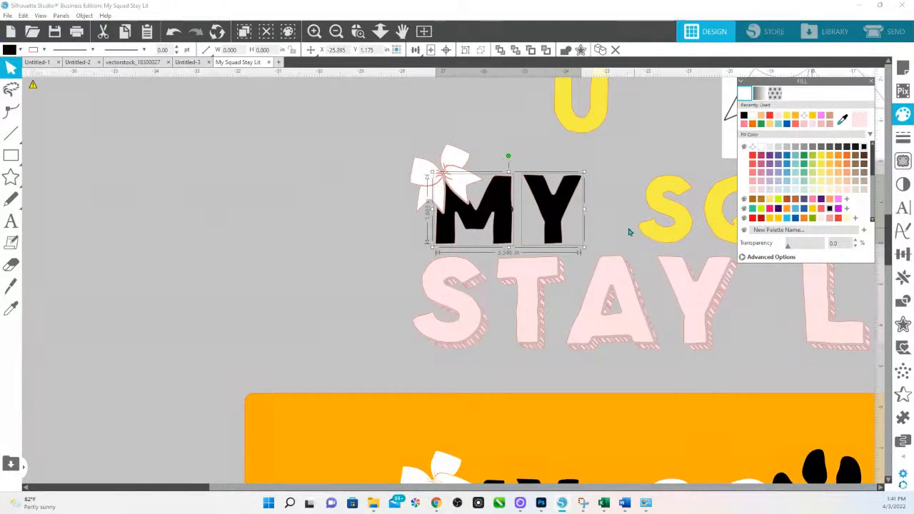
drag(610, 207, 496, 205)
click(600, 204)
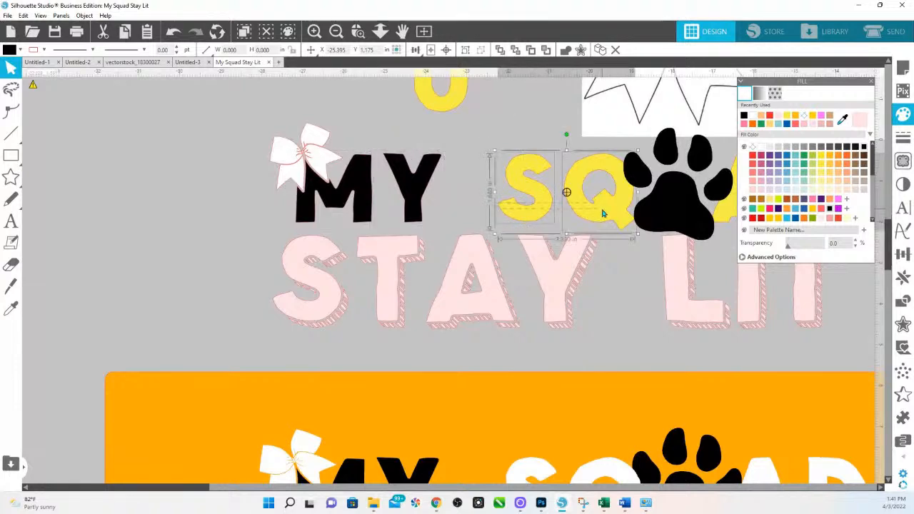
click(761, 147)
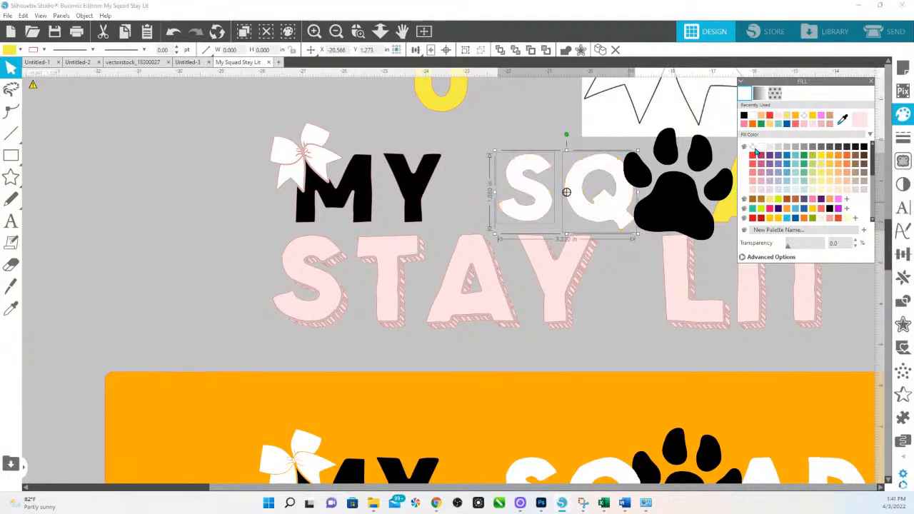
drag(744, 276, 528, 243)
click(596, 154)
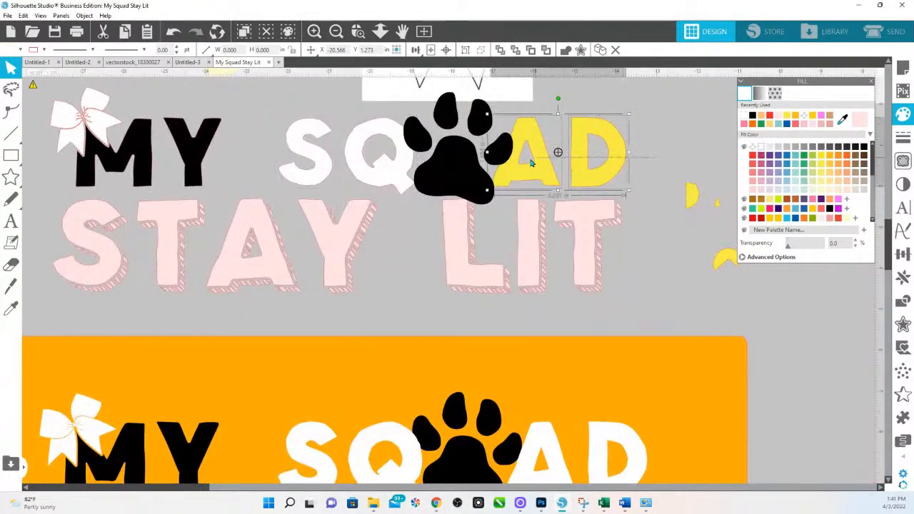
click(761, 151)
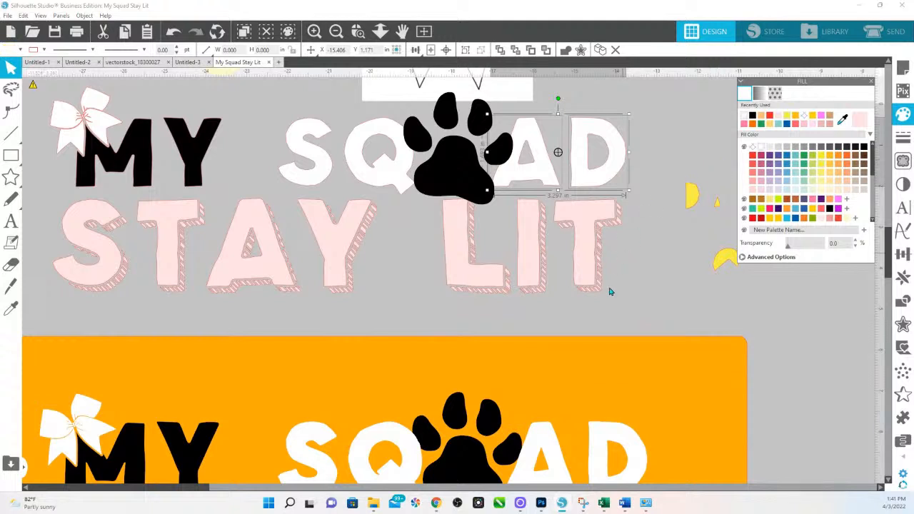
- Select all the STAY LIT lettering with its shaded edges and fill it with black
scroll(609, 289, down, 2)
click(106, 207)
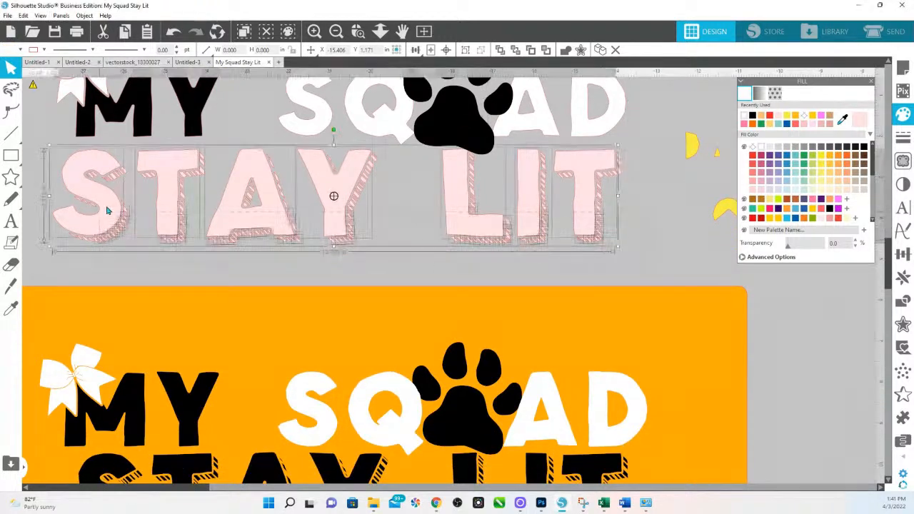
drag(52, 152, 46, 150)
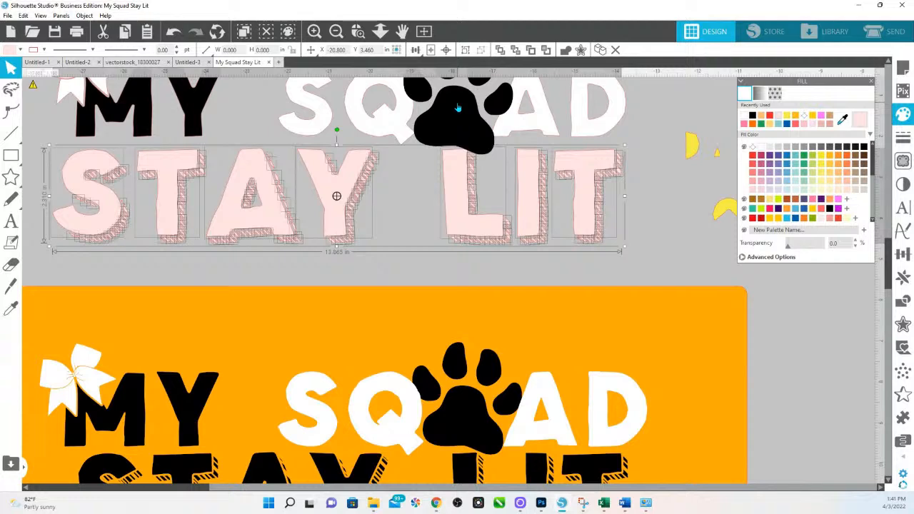
key(i)
click(460, 101)
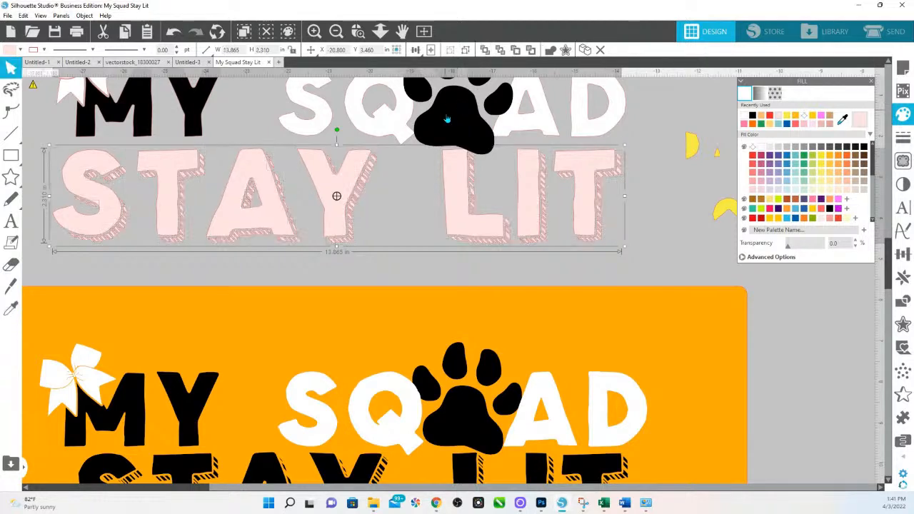
click(380, 36)
drag(369, 252, 369, 216)
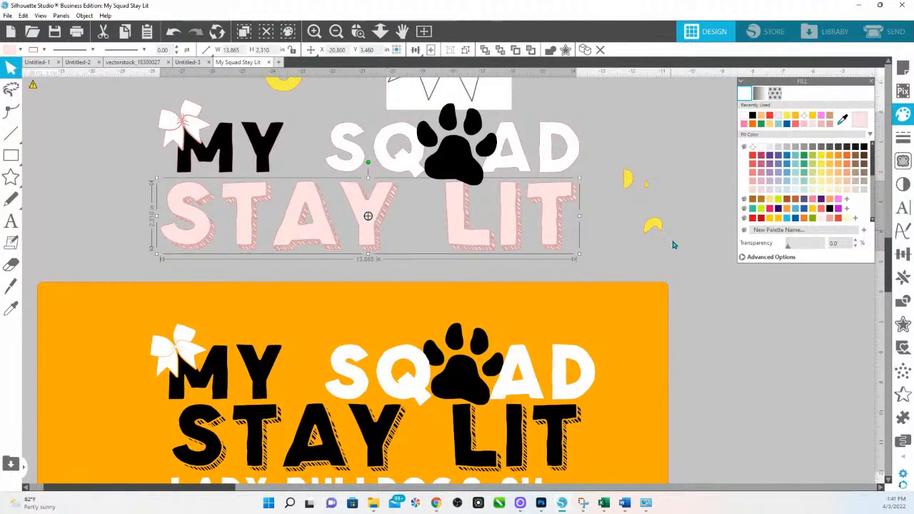
click(864, 146)
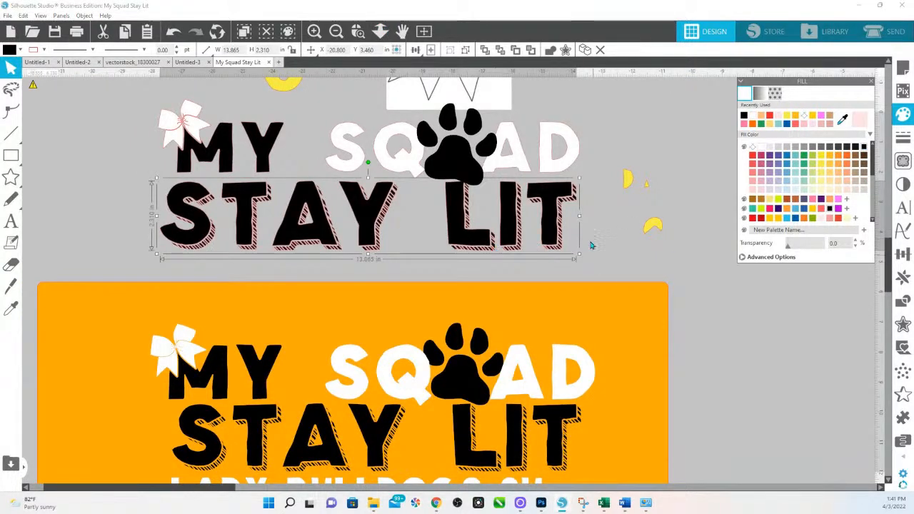
- Move STAY LIT down clear of the top line, then group the bow, MY, the SQUAD letters and the paw print
mouse_move(562, 214)
mouse_down()
mouse_move(551, 211)
mouse_move(558, 207)
mouse_up()
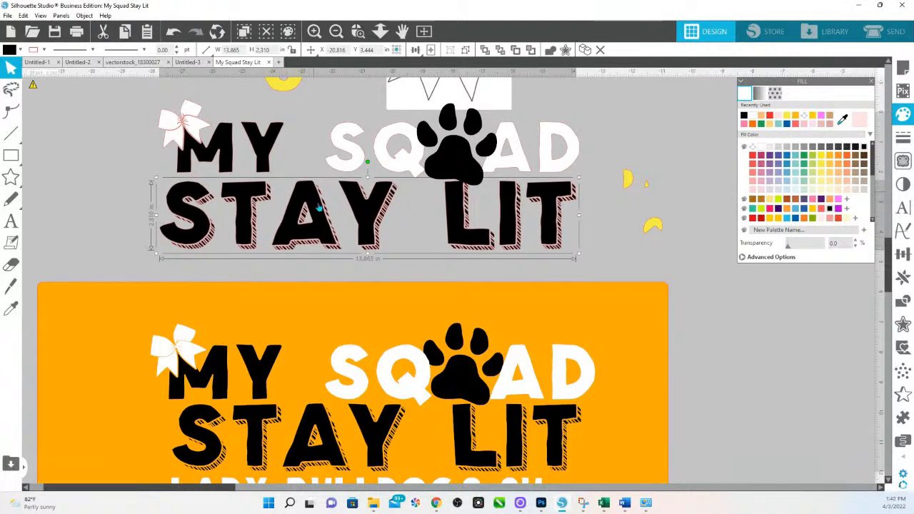
drag(495, 239, 484, 264)
drag(97, 158, 574, 115)
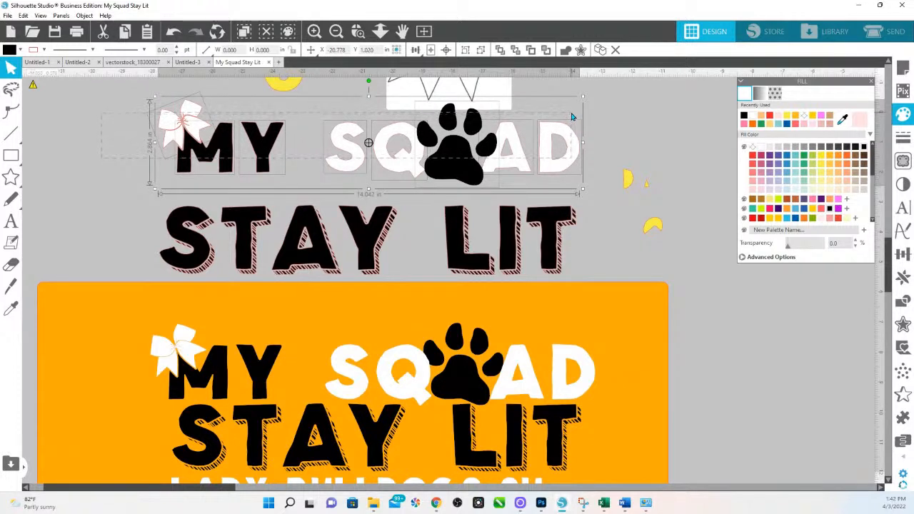
right_click(550, 140)
click(592, 297)
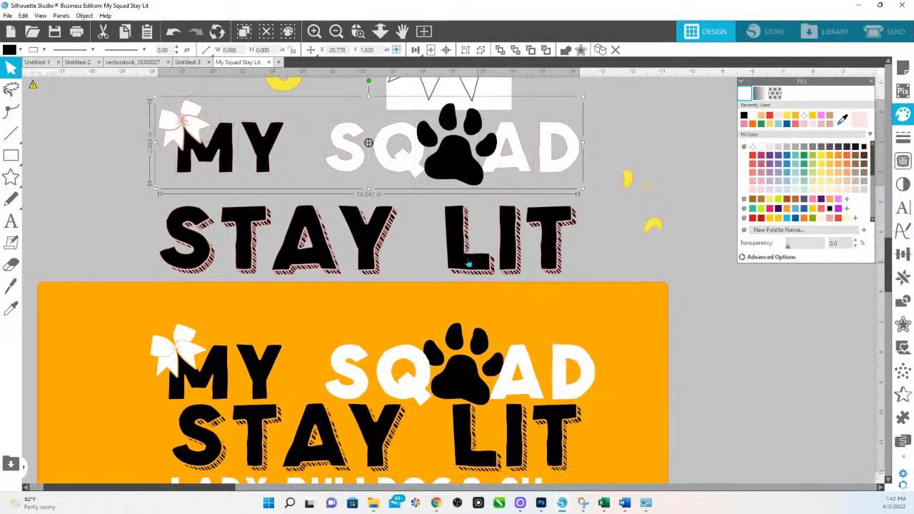
- Raise STAY LIT slightly and center it horizontally with the grouped MY SQUAD line
click(425, 255)
shift+click(355, 163)
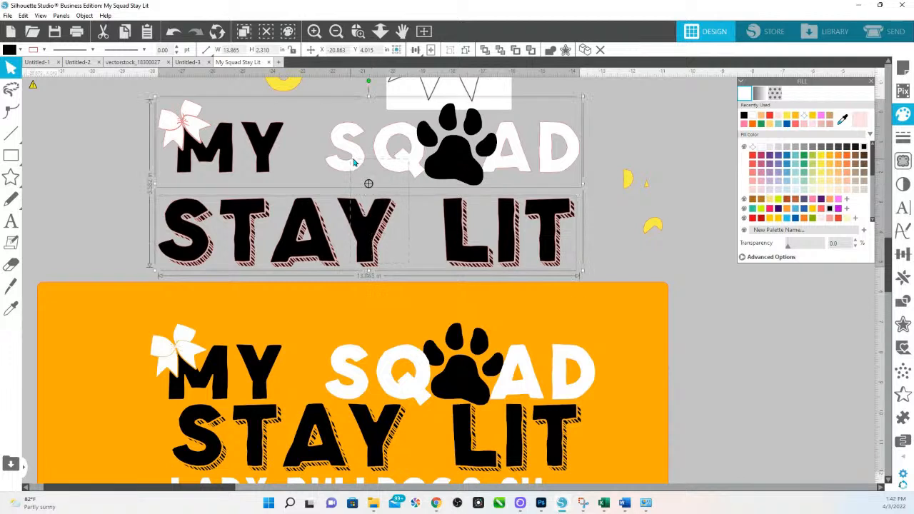
click(415, 49)
click(430, 65)
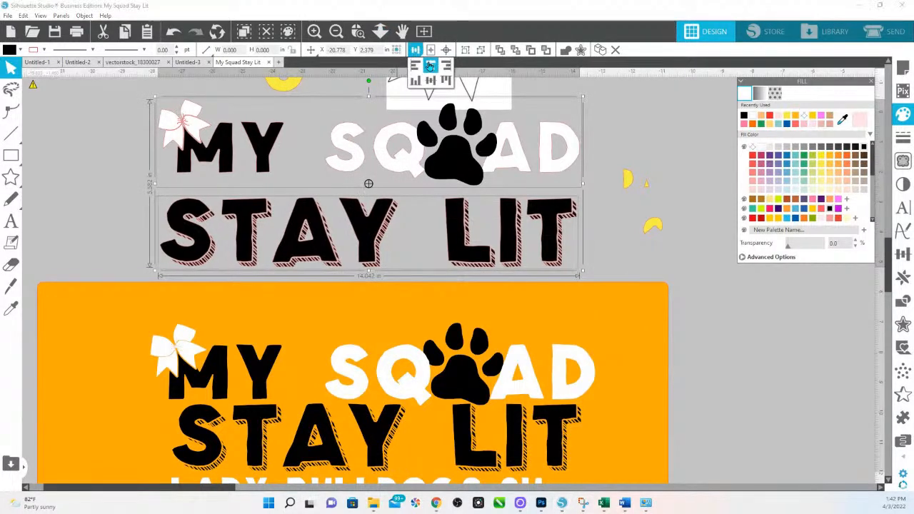
click(597, 111)
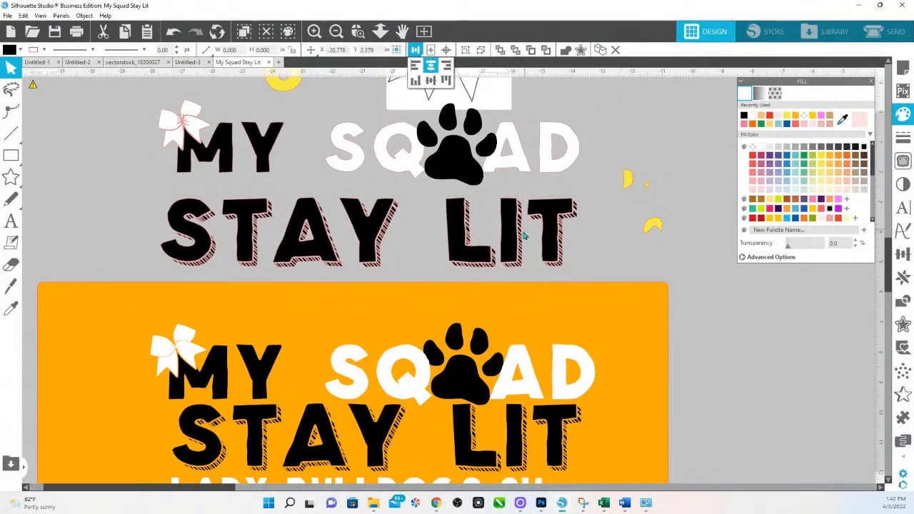
- Nudge STAY LIT upward to tighten the gap below the MY SQUAD line
click(516, 243)
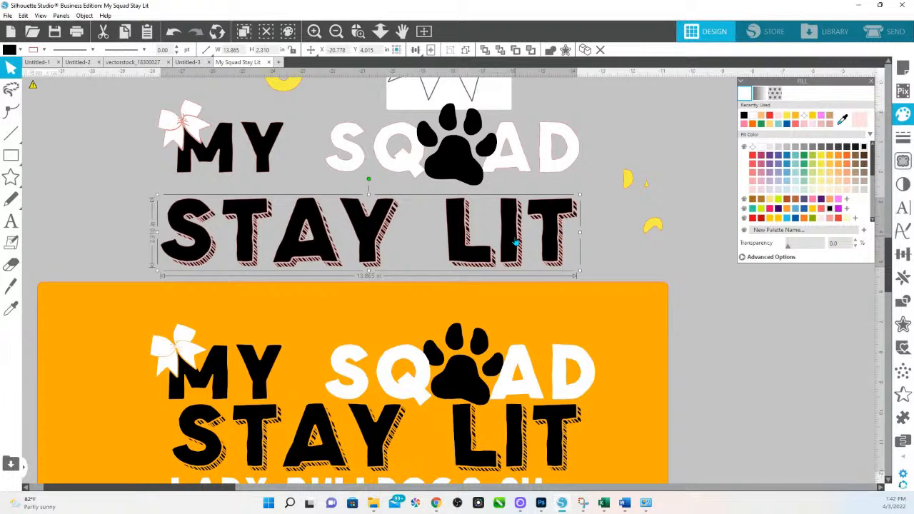
key(Up)
key(Up)
key(Up)
key(Up)
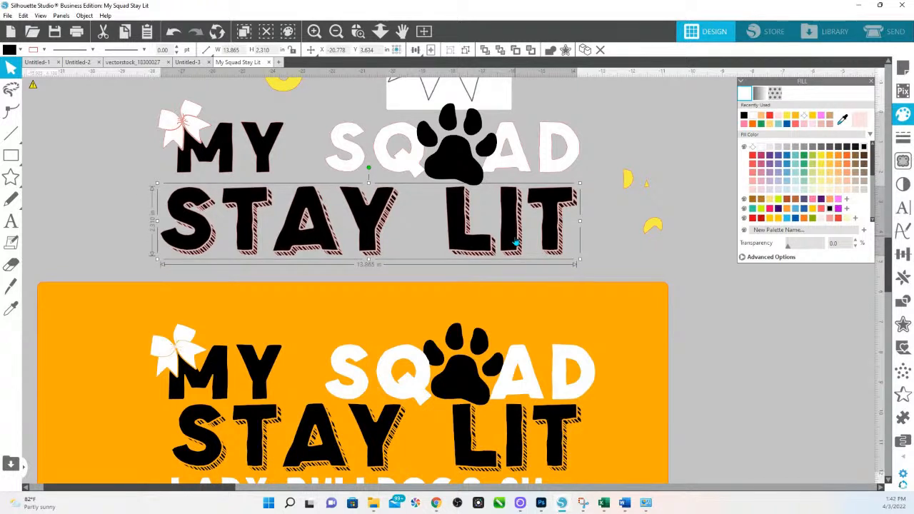
- Ungroup the orange sample design and move its LADY BULLDOGS 9U text directly under the new STAY LIT line
scroll(425, 379, down, 3)
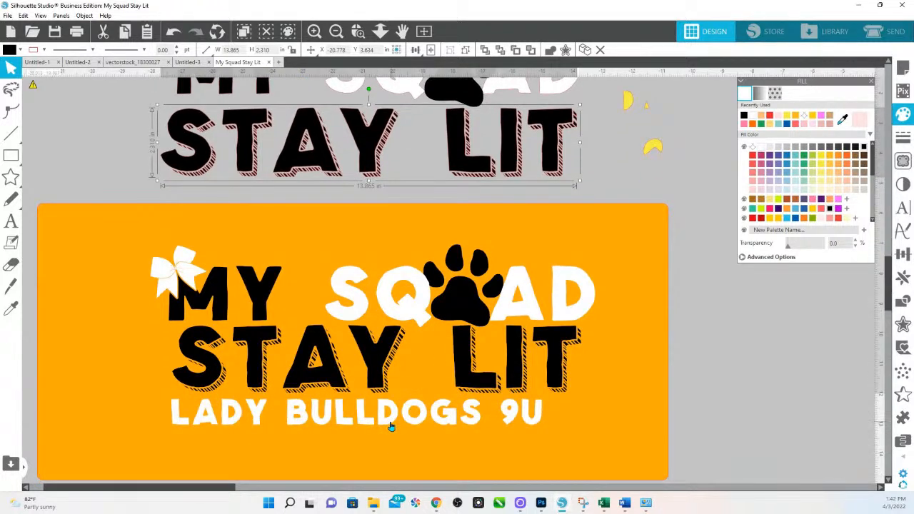
click(390, 426)
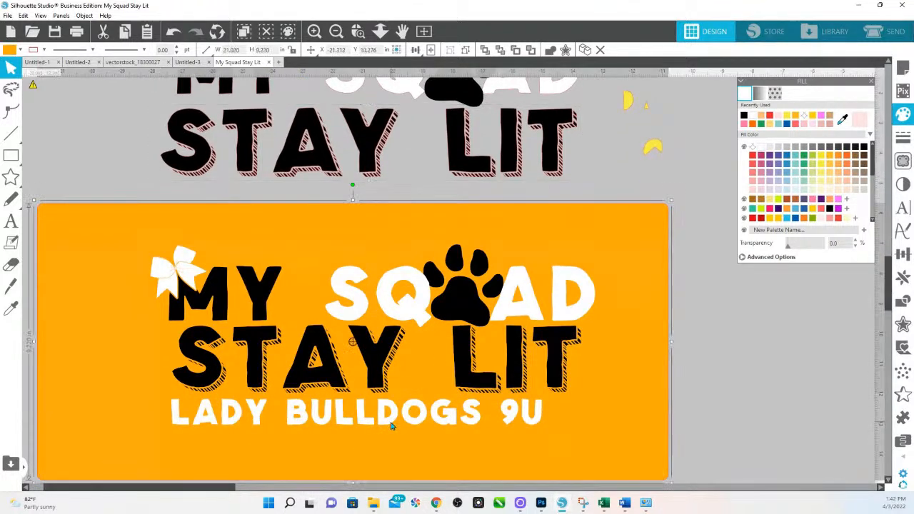
right_click(539, 420)
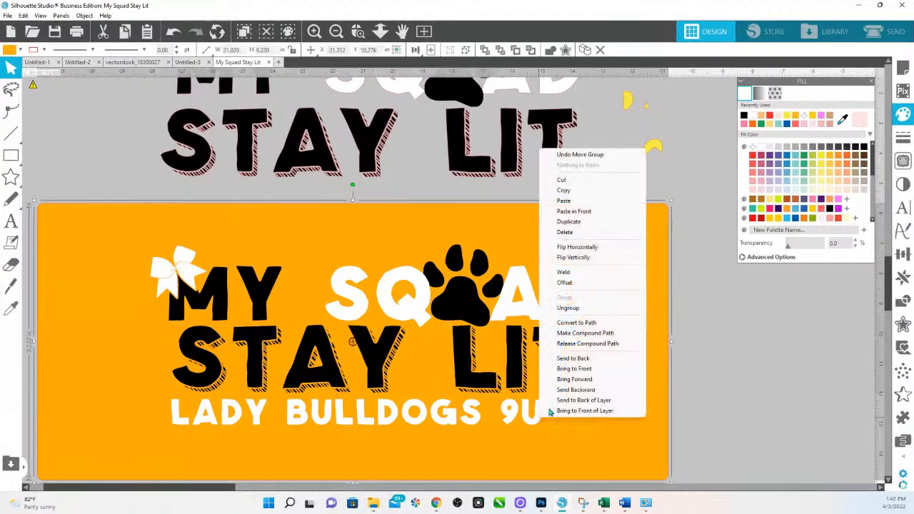
click(583, 308)
click(535, 422)
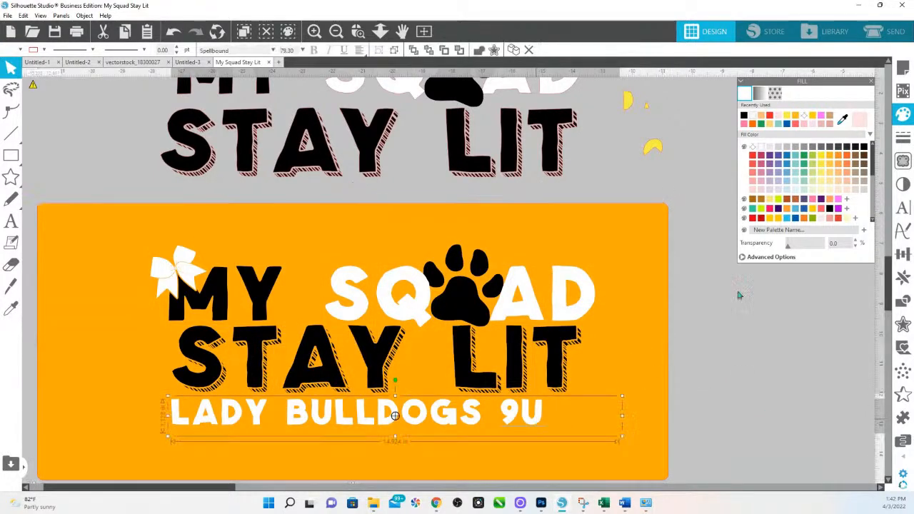
click(903, 208)
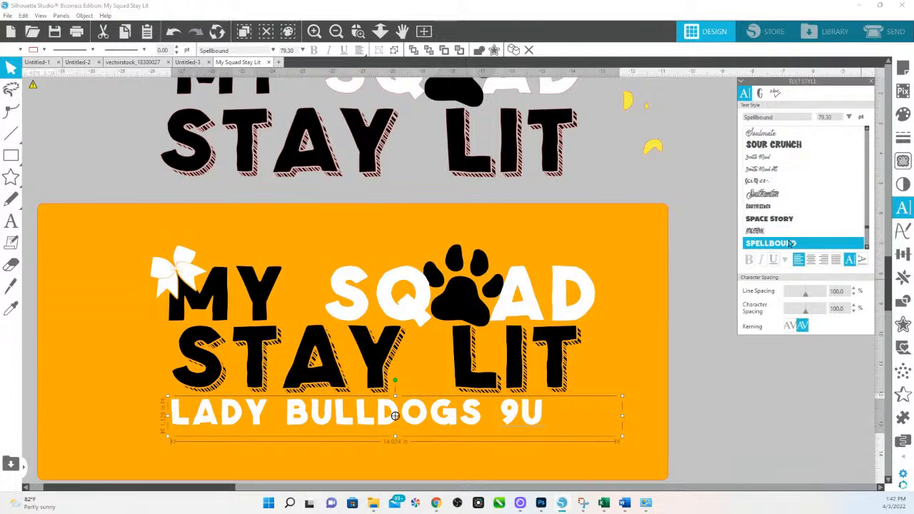
drag(536, 424, 545, 201)
- Move the orange sample with its remaining lettering down, away from the new design
drag(746, 468, 167, 285)
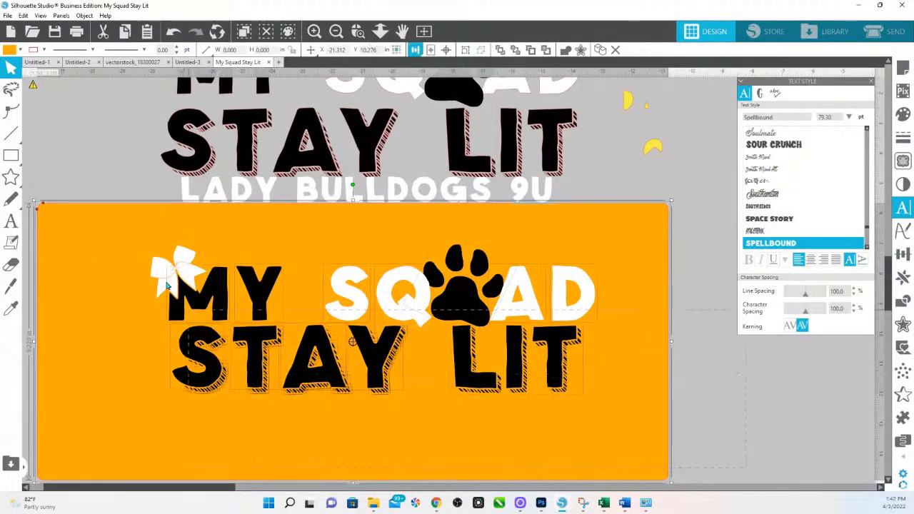
drag(274, 273, 263, 439)
click(470, 206)
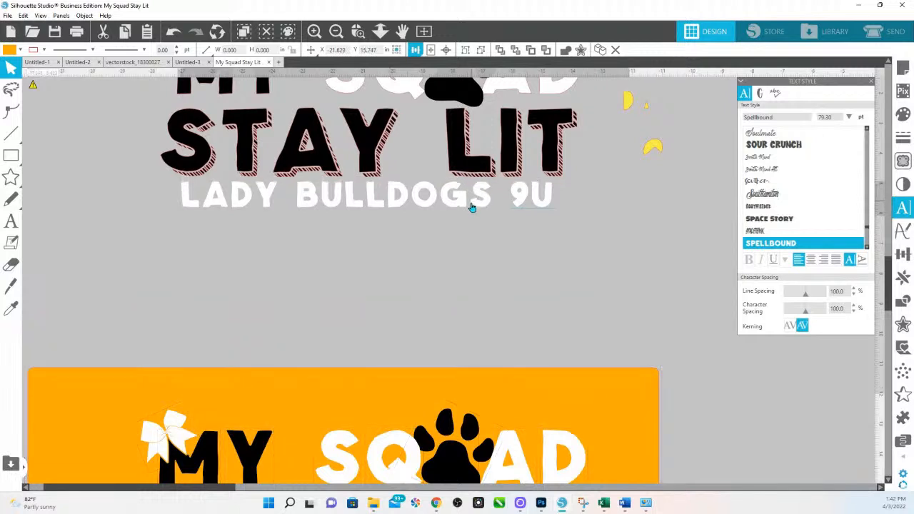
- Convert the LADY BULLDOGS 9U text to a path
scroll(473, 224, up, 1)
double_click(465, 240)
right_click(465, 242)
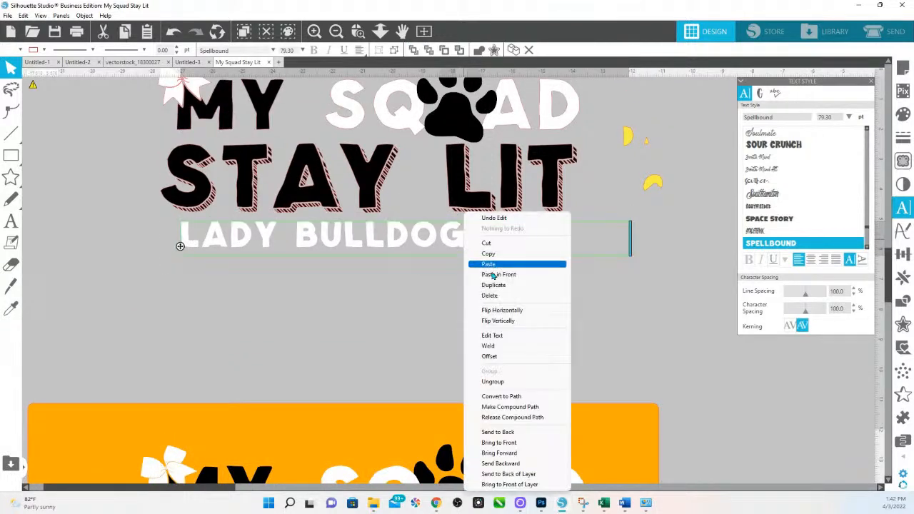
click(505, 398)
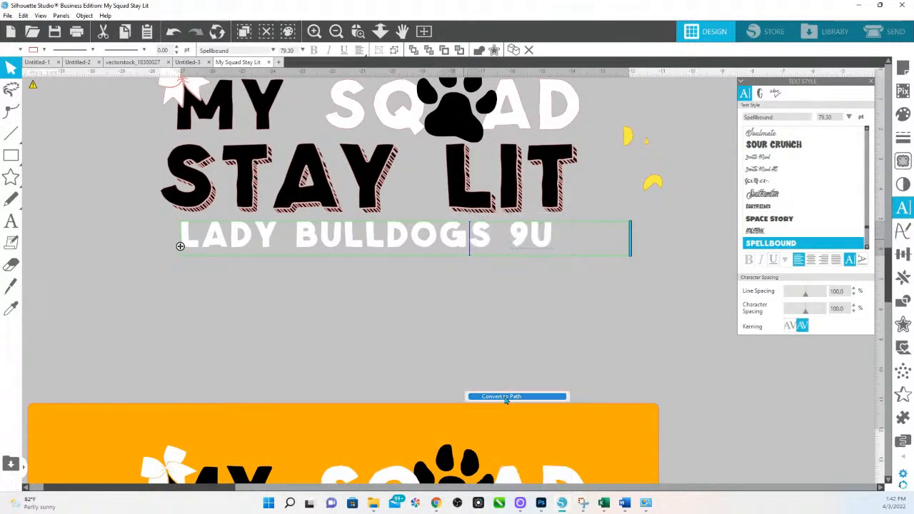
- Center the MY SQUAD, STAY LIT and LADY BULLDOGS 9U lines horizontally and space them evenly in the vertical direction
click(393, 207)
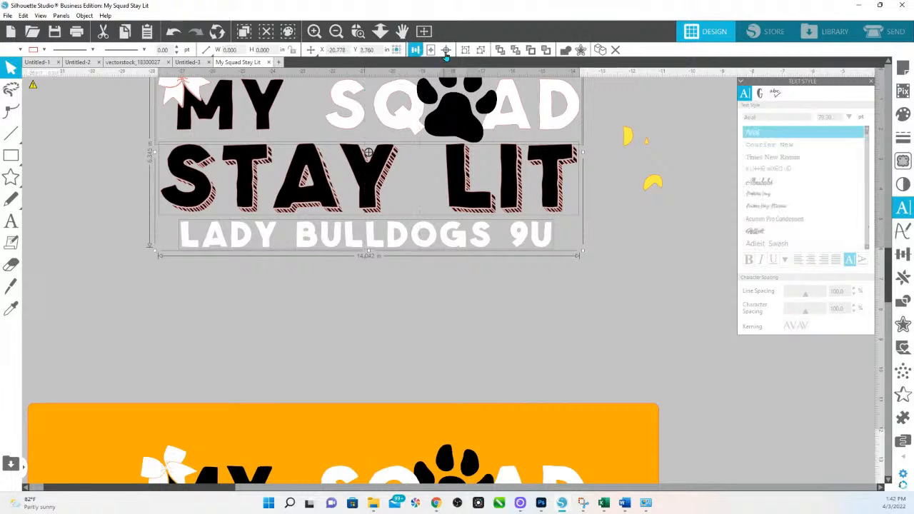
mouse_move(421, 51)
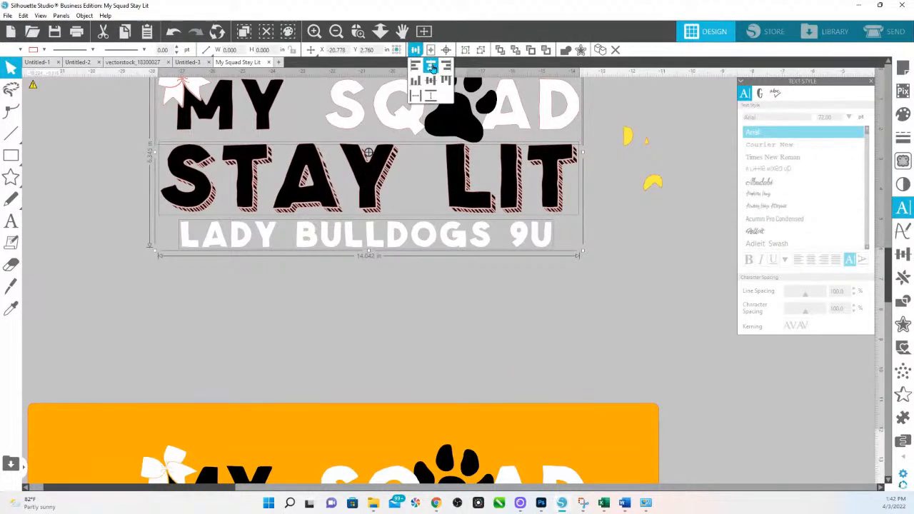
click(432, 66)
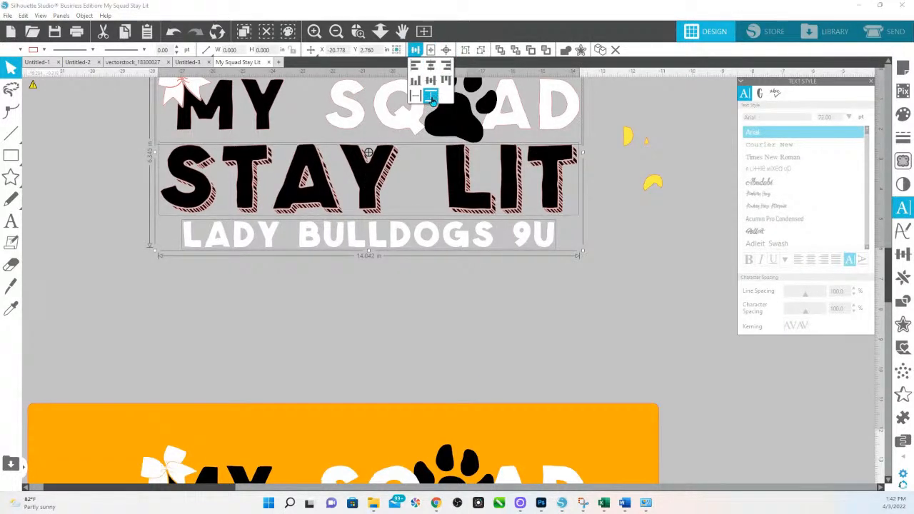
click(420, 302)
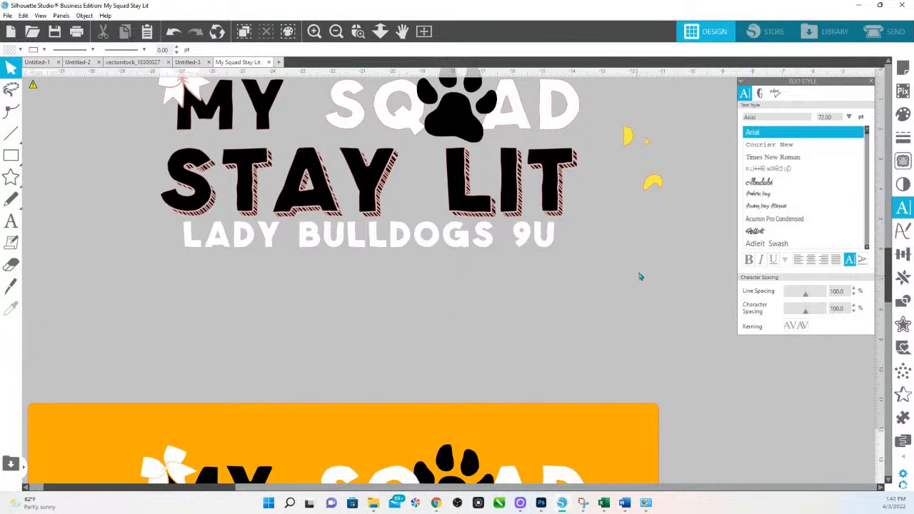
- Select the three-line design and remove its red line color
scroll(562, 296, up, 3)
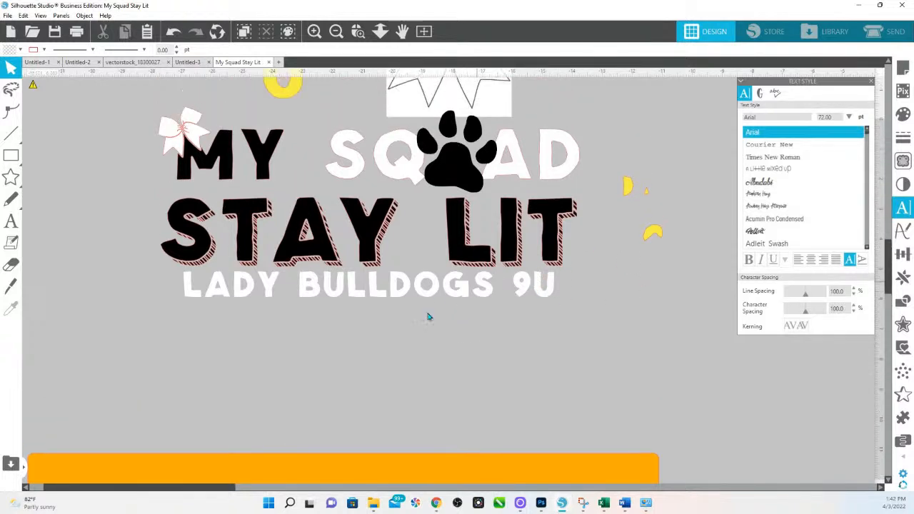
drag(590, 364, 138, 112)
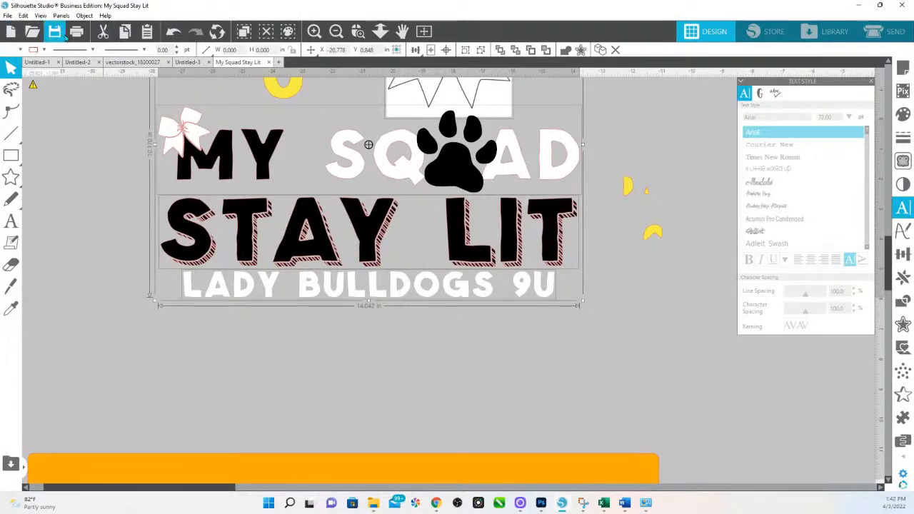
click(44, 49)
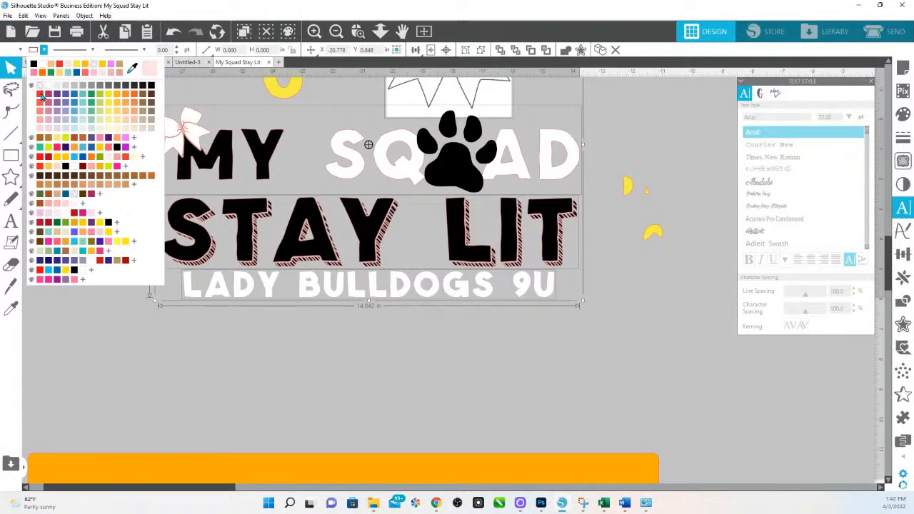
click(42, 98)
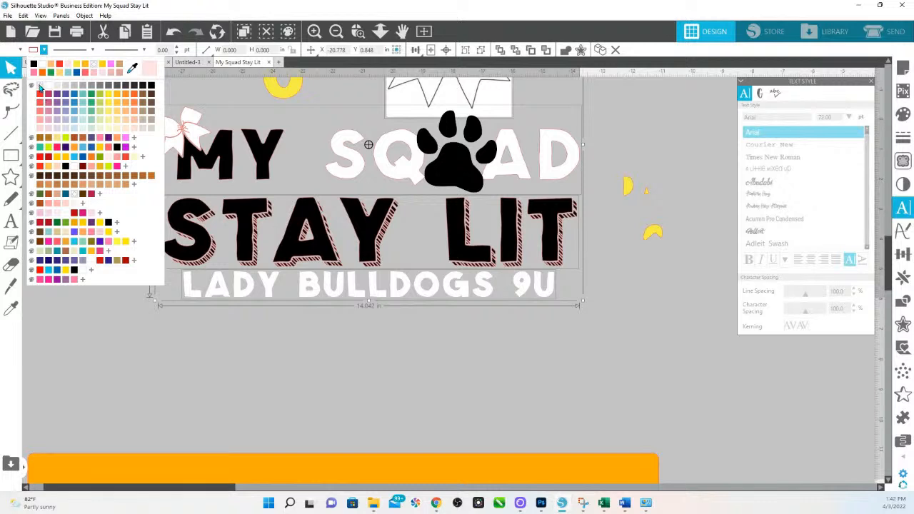
- Place the orange background behind the finished design, shift them down together and zoom in on the lettering
drag(419, 473, 431, 92)
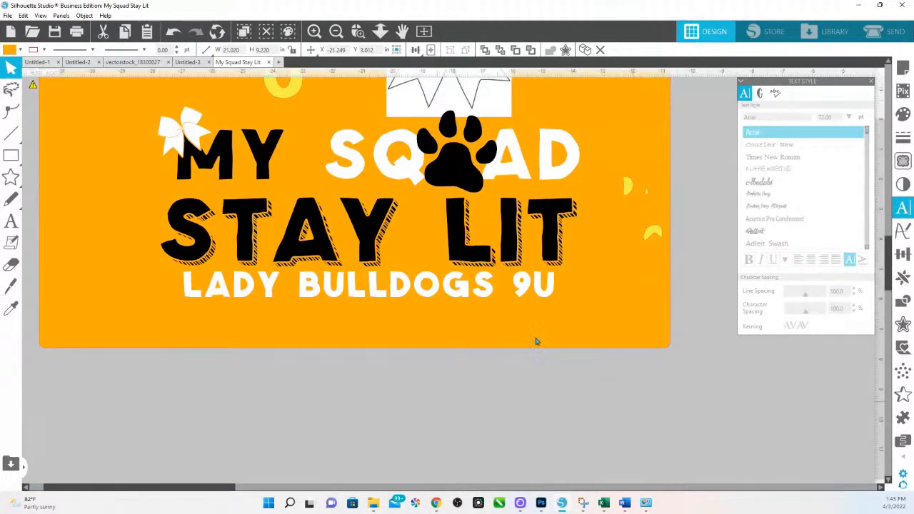
drag(538, 341, 164, 138)
drag(413, 176, 393, 275)
click(611, 147)
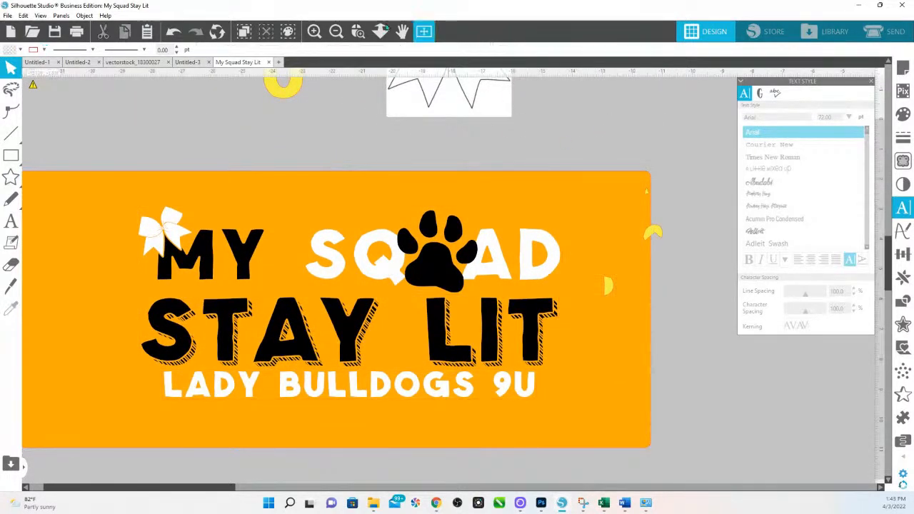
click(358, 31)
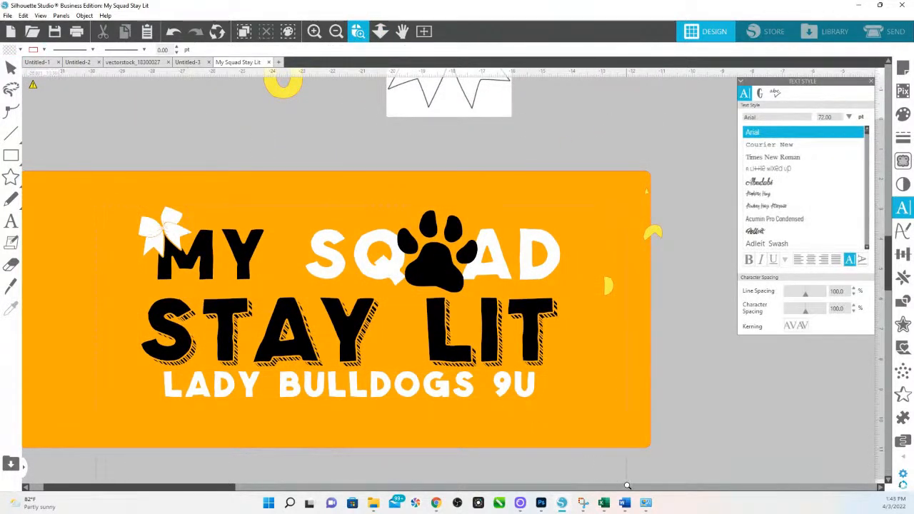
drag(627, 486, 627, 487)
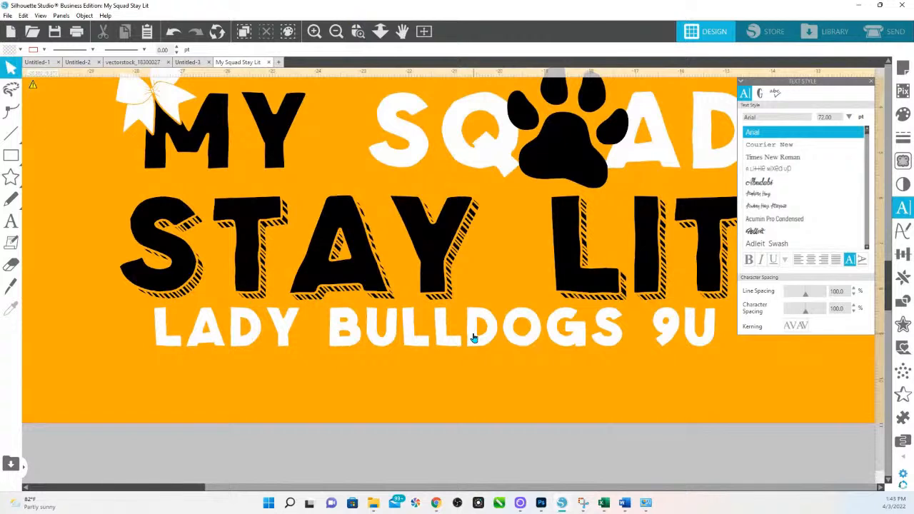